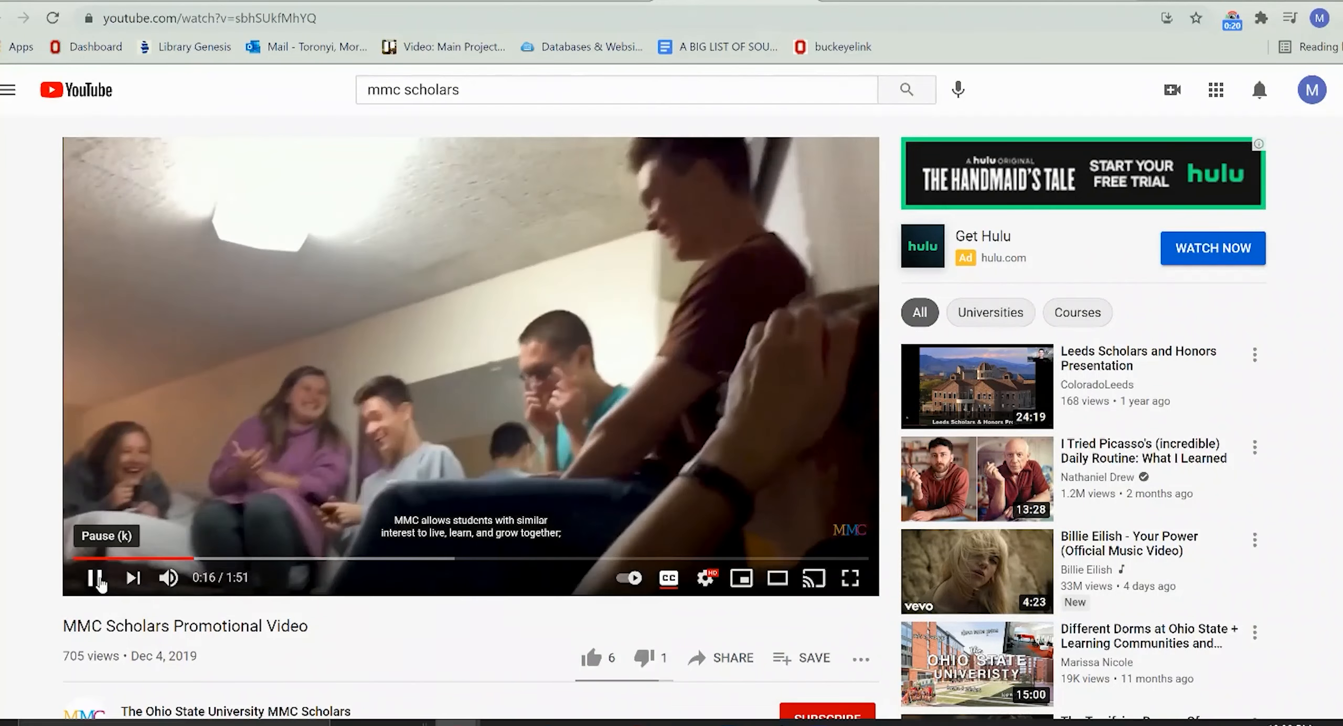
Pause the "MMC Scholars Promotional Video" that is playing
click(95, 579)
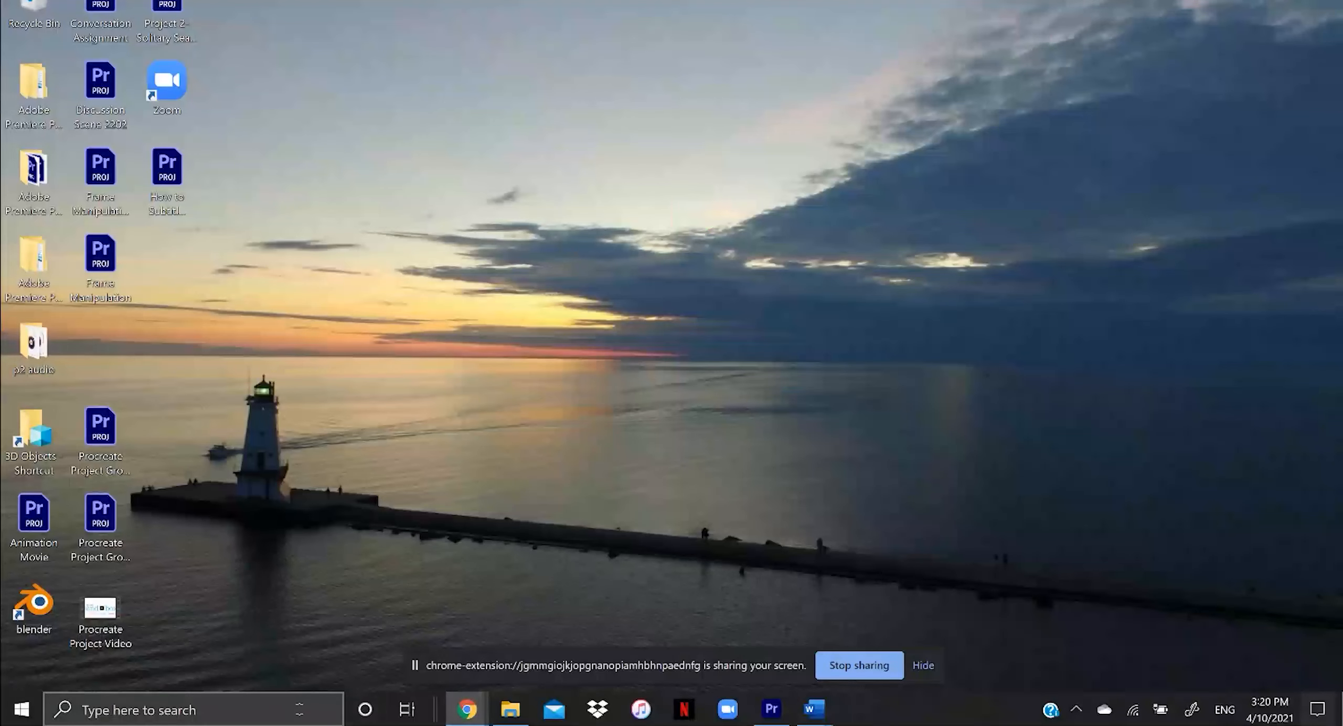
Find Notepad through the Windows search and open a blank document
key(super)
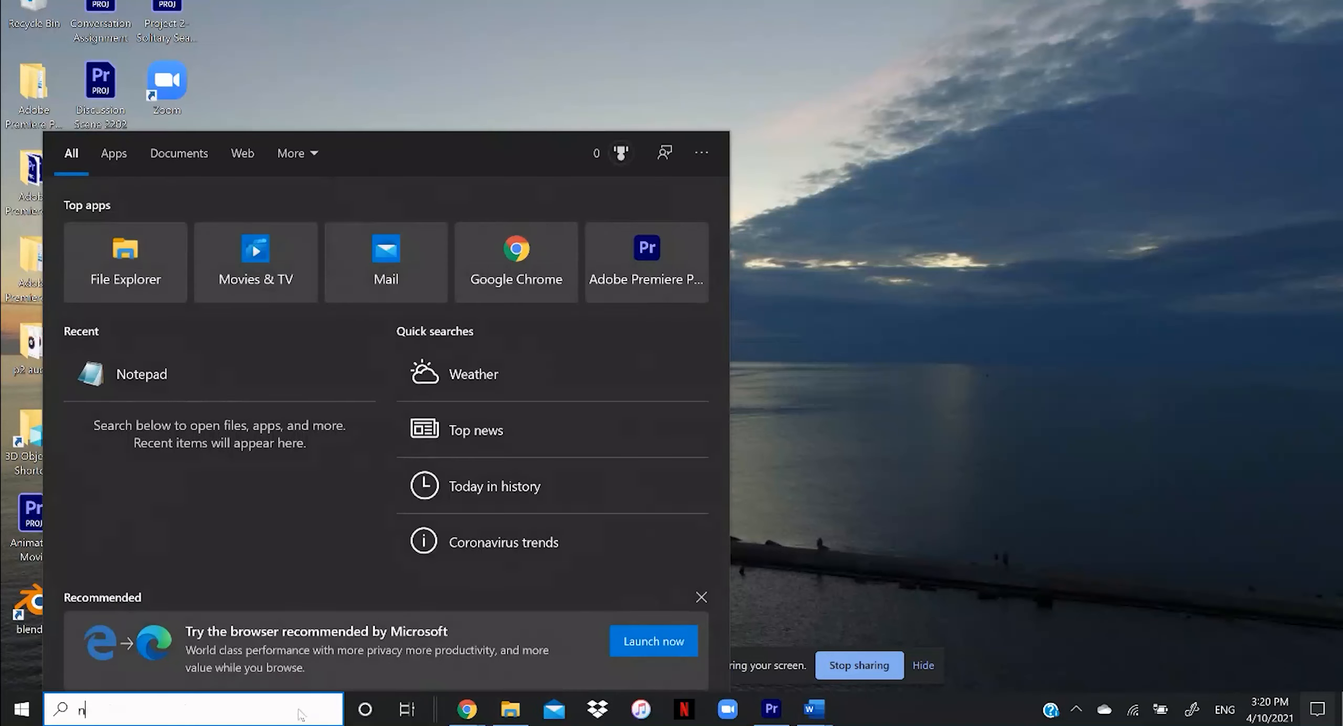
text(not)
click(546, 305)
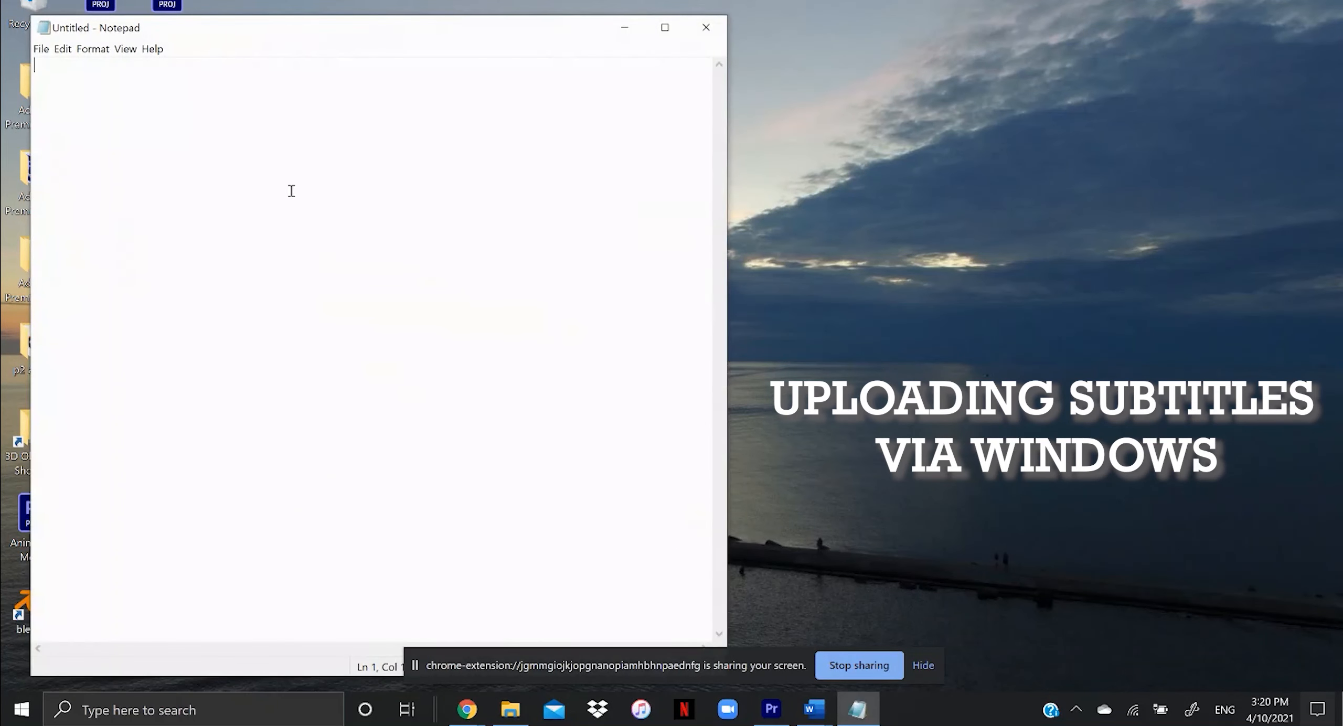
right_click(242, 204)
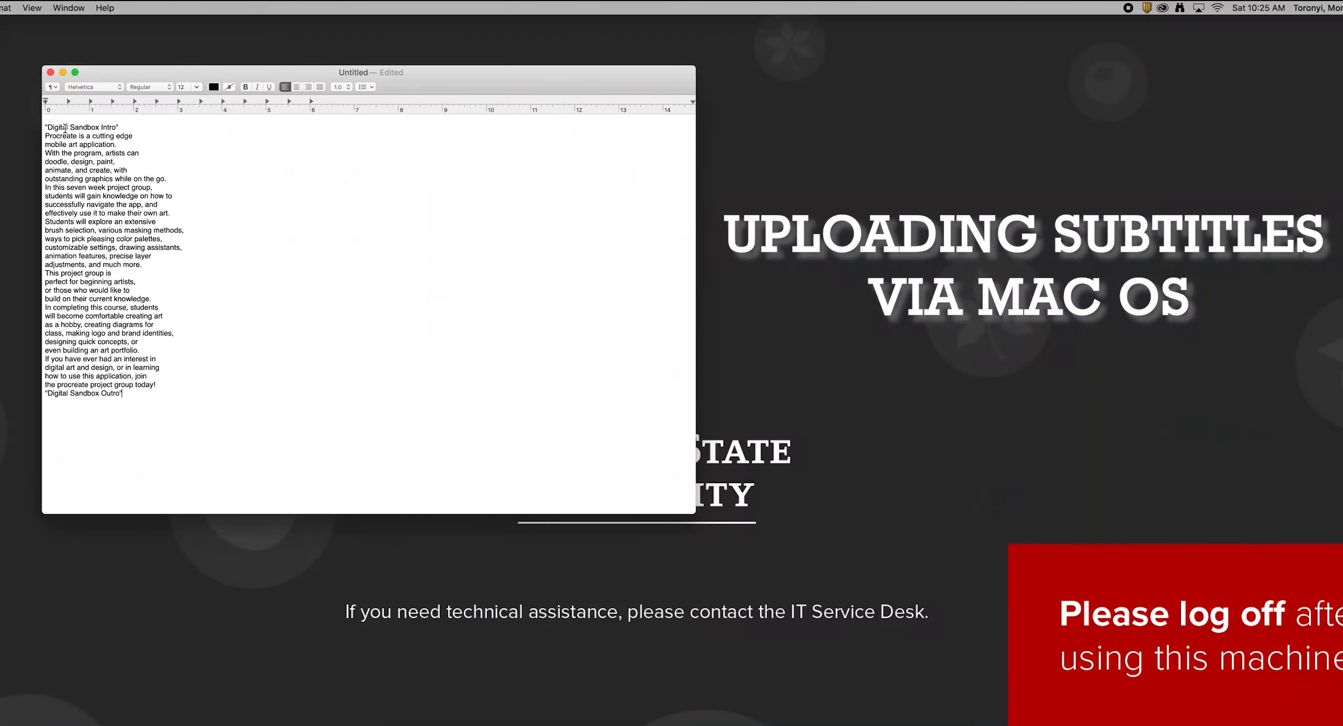
click(5, 7)
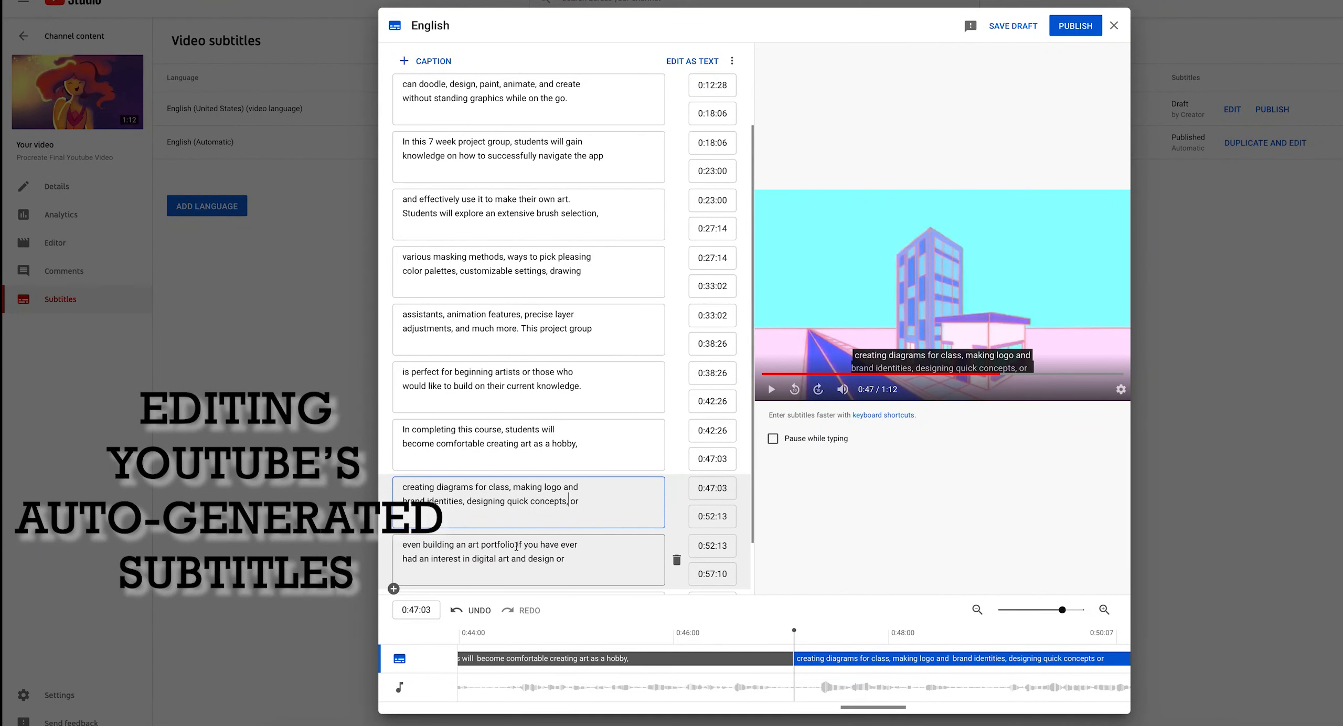
Add a period after "portfolio" in the caption beginning "even building an art portfolio"
click(517, 544)
text(.)
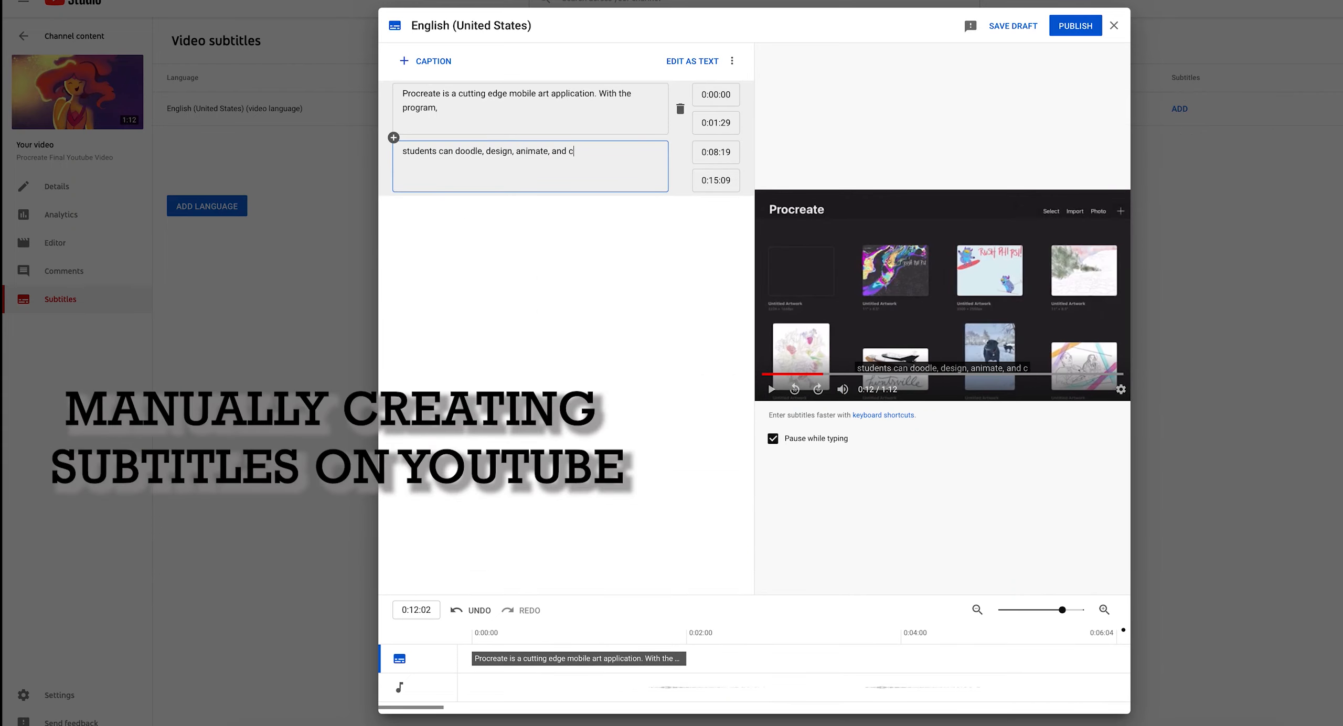
Continue the second manual caption, "students can doodle, design, animate, and create", with ", with outstandi"
text(, with outstandi)
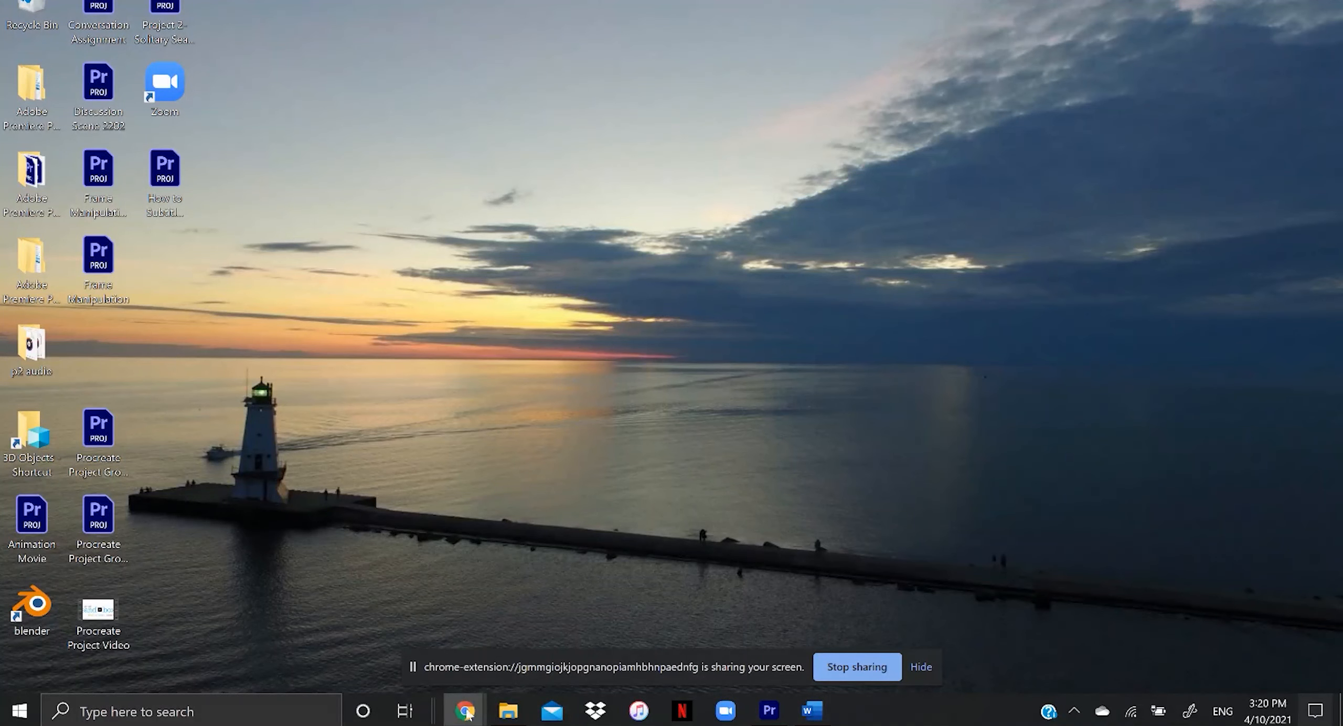
Open Notepad from the Windows desktop and paste the copied Procreate script into the empty document
click(297, 713)
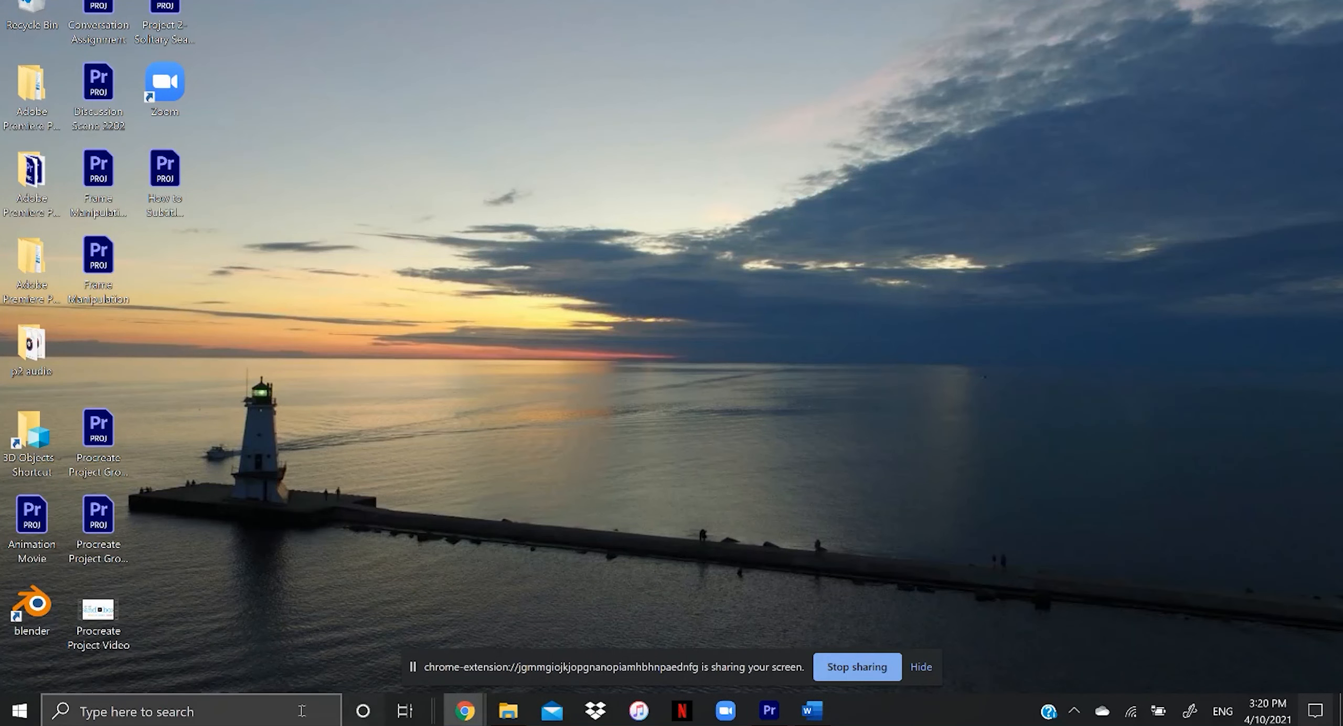
text(not)
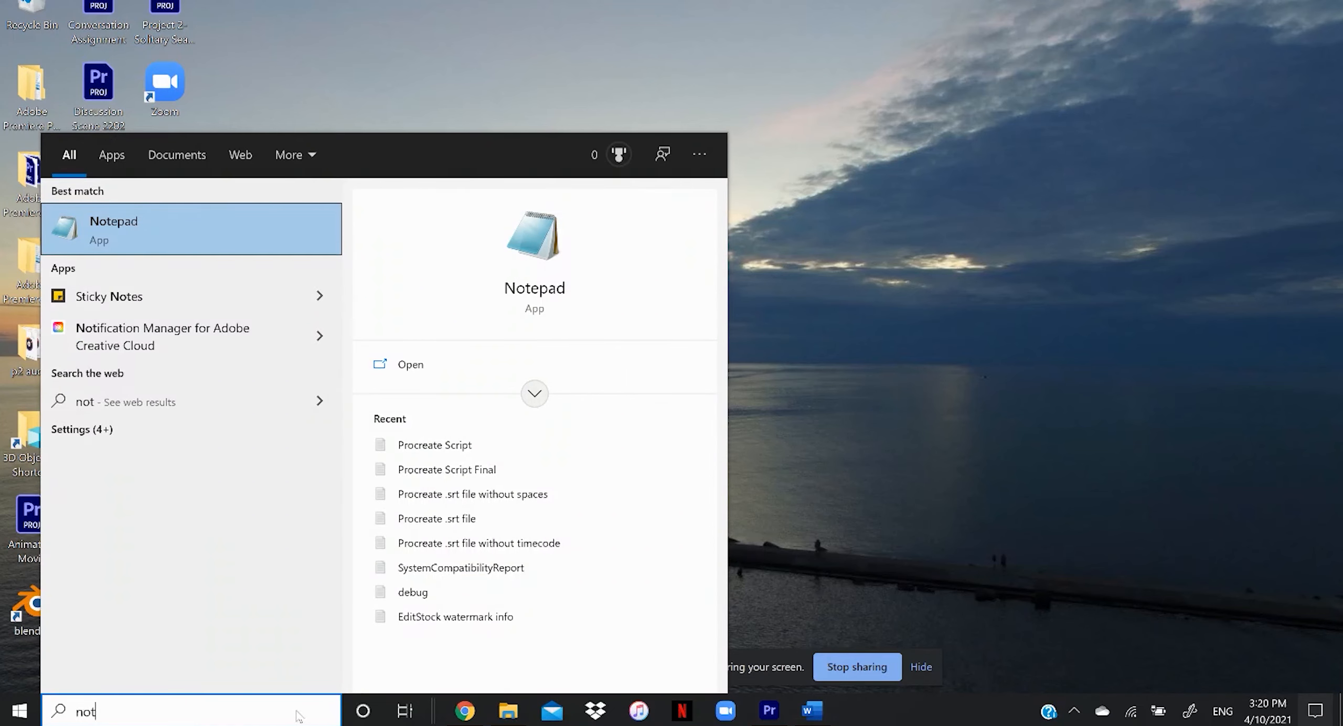
click(535, 292)
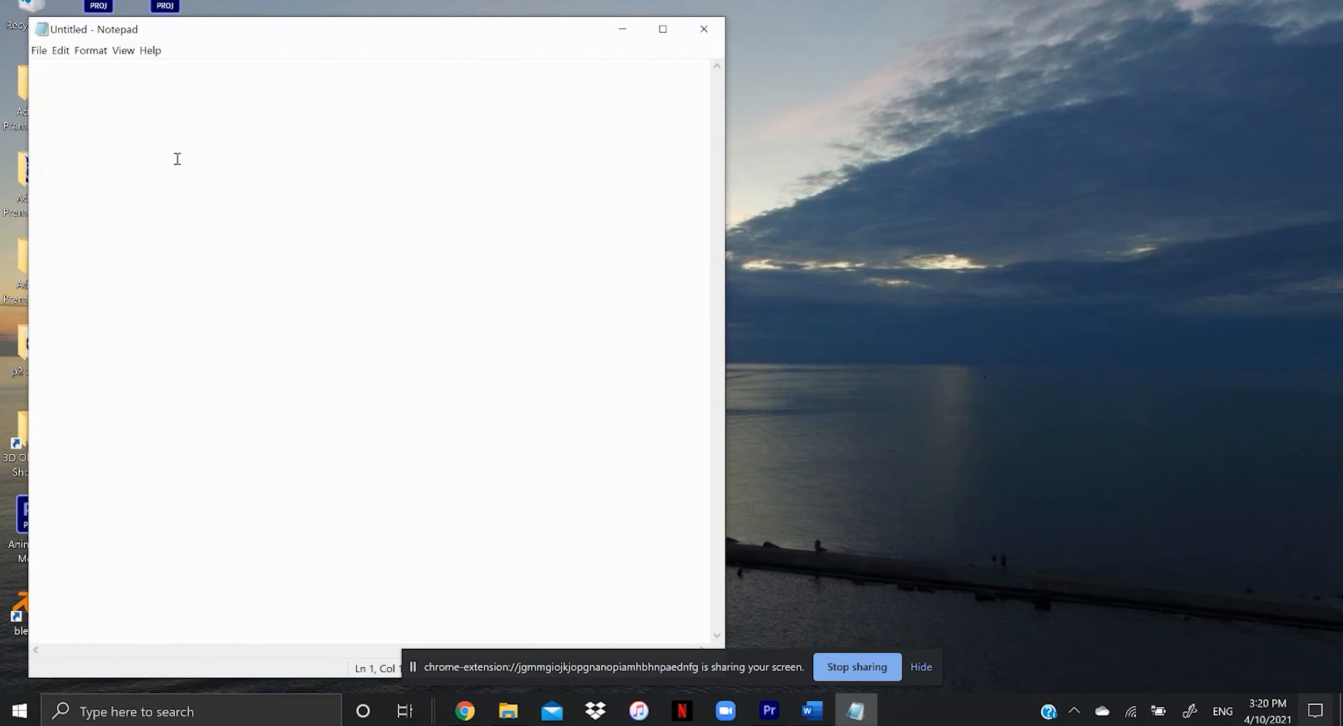
right_click(239, 205)
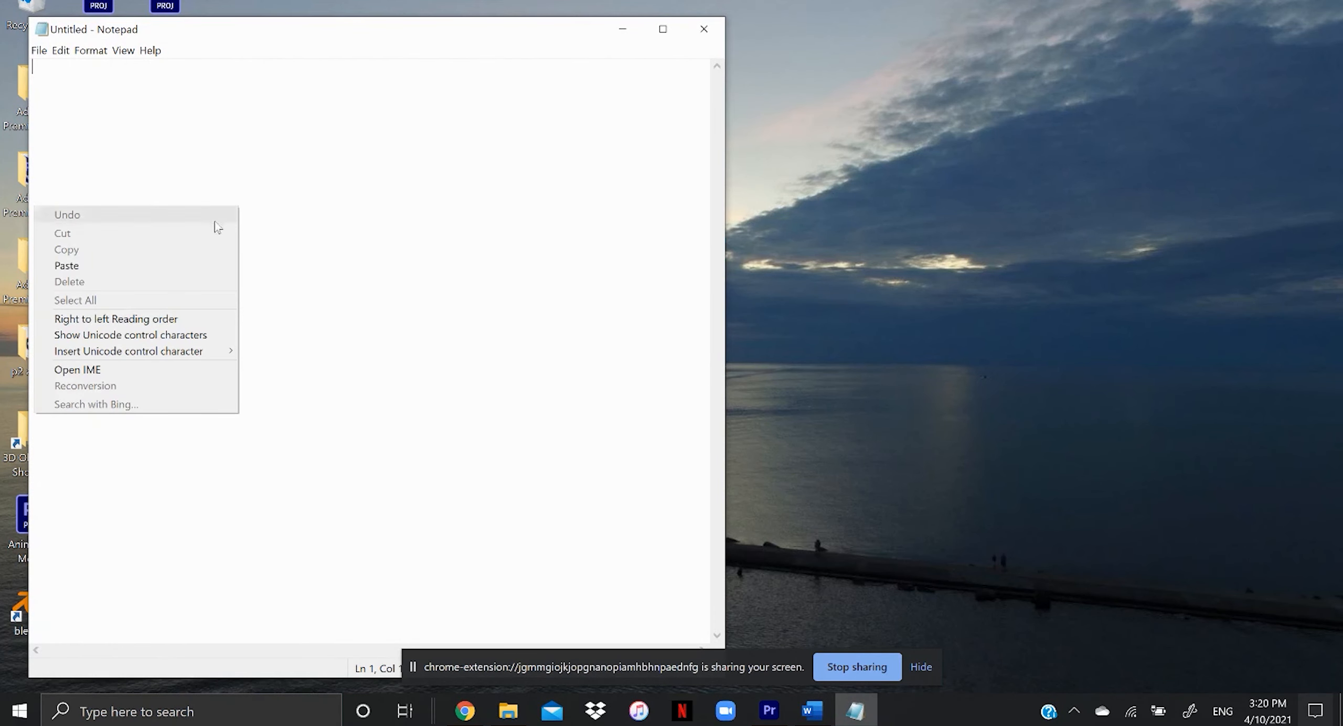
click(152, 268)
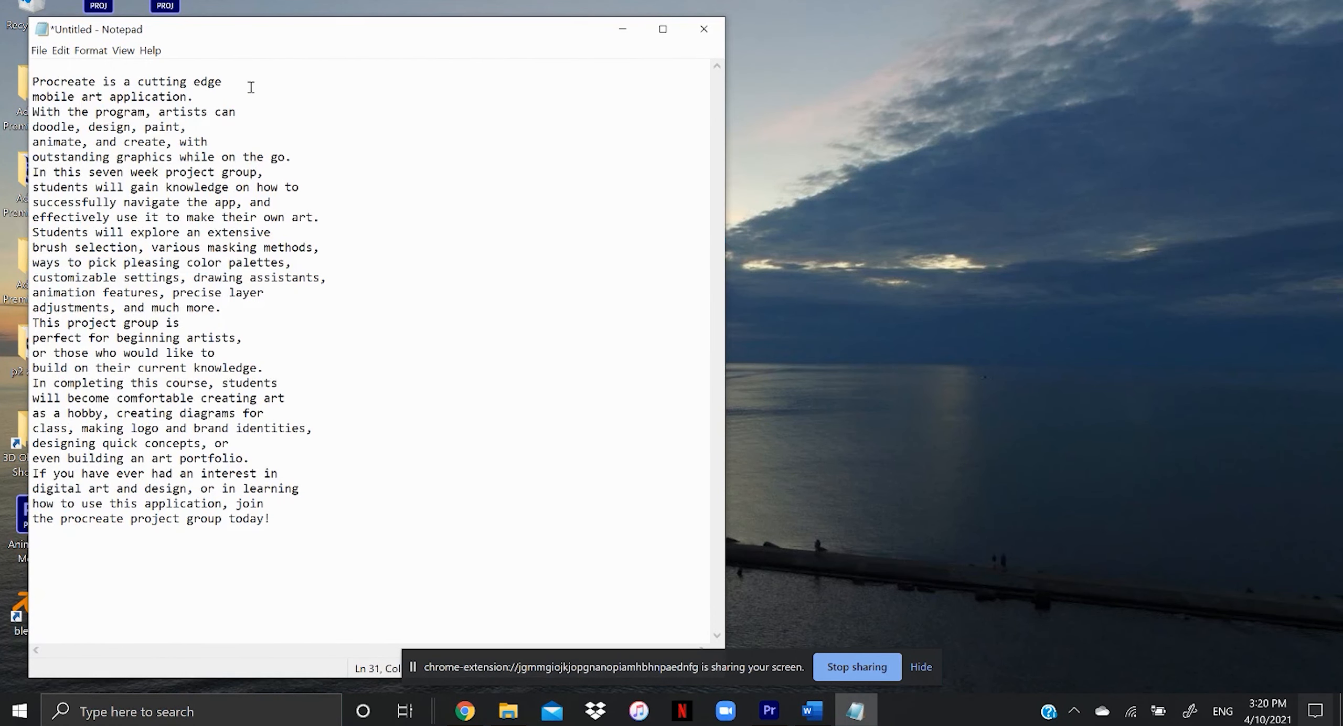
Save the pasted script in the Documents folder as the text file "Final Procreate Script.txt"
click(39, 50)
click(70, 134)
text(F)
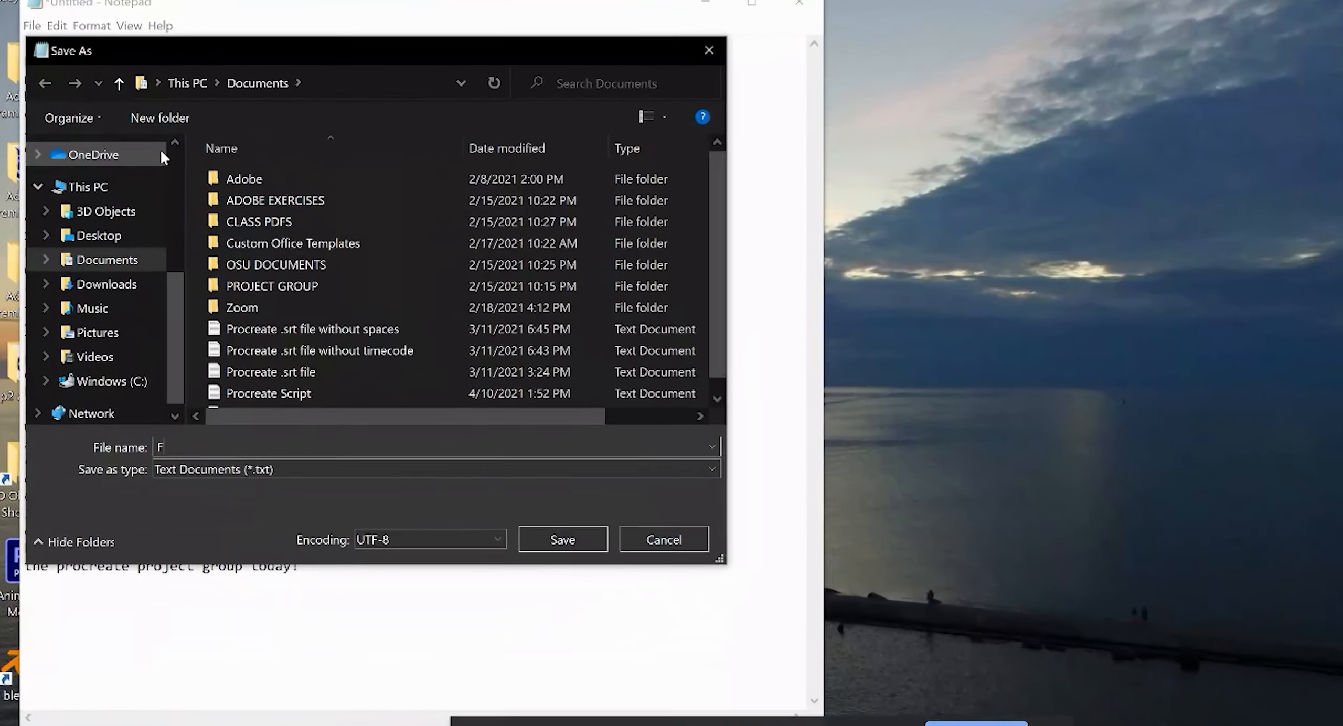
text(inal Procreate Scr)
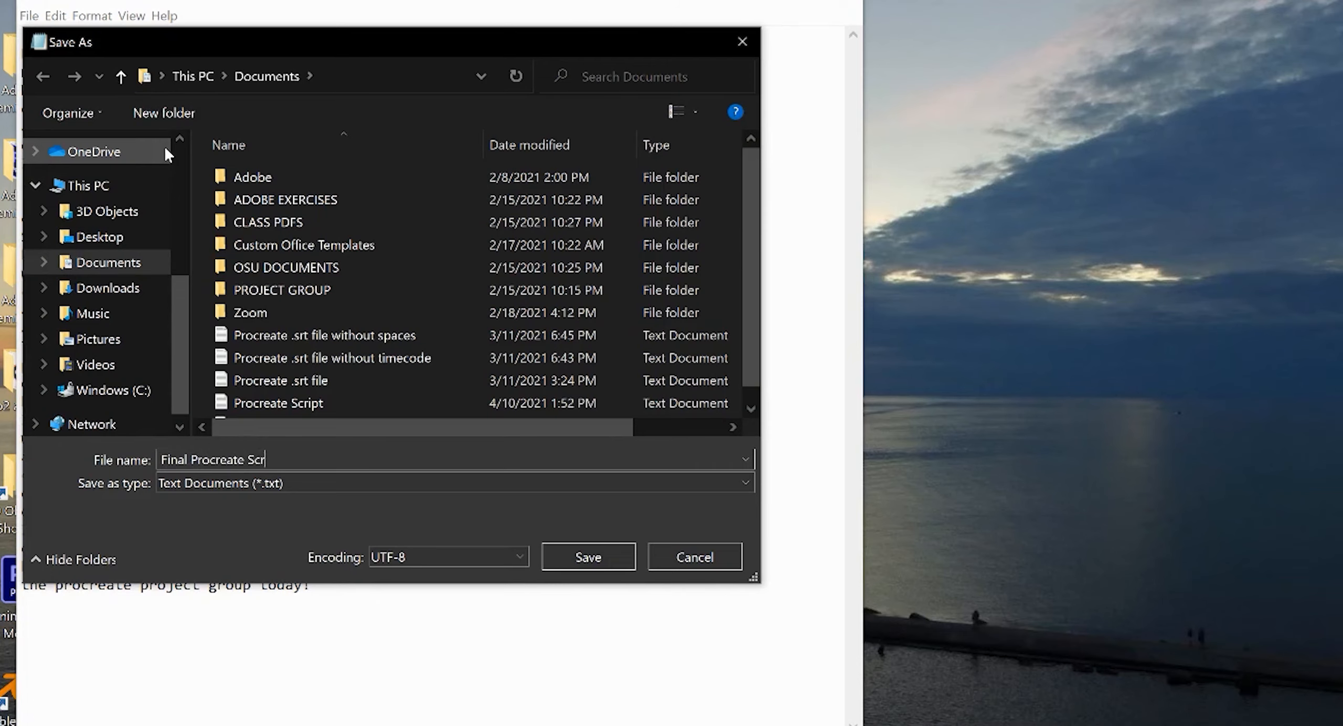
text(ipt.txt)
click(604, 555)
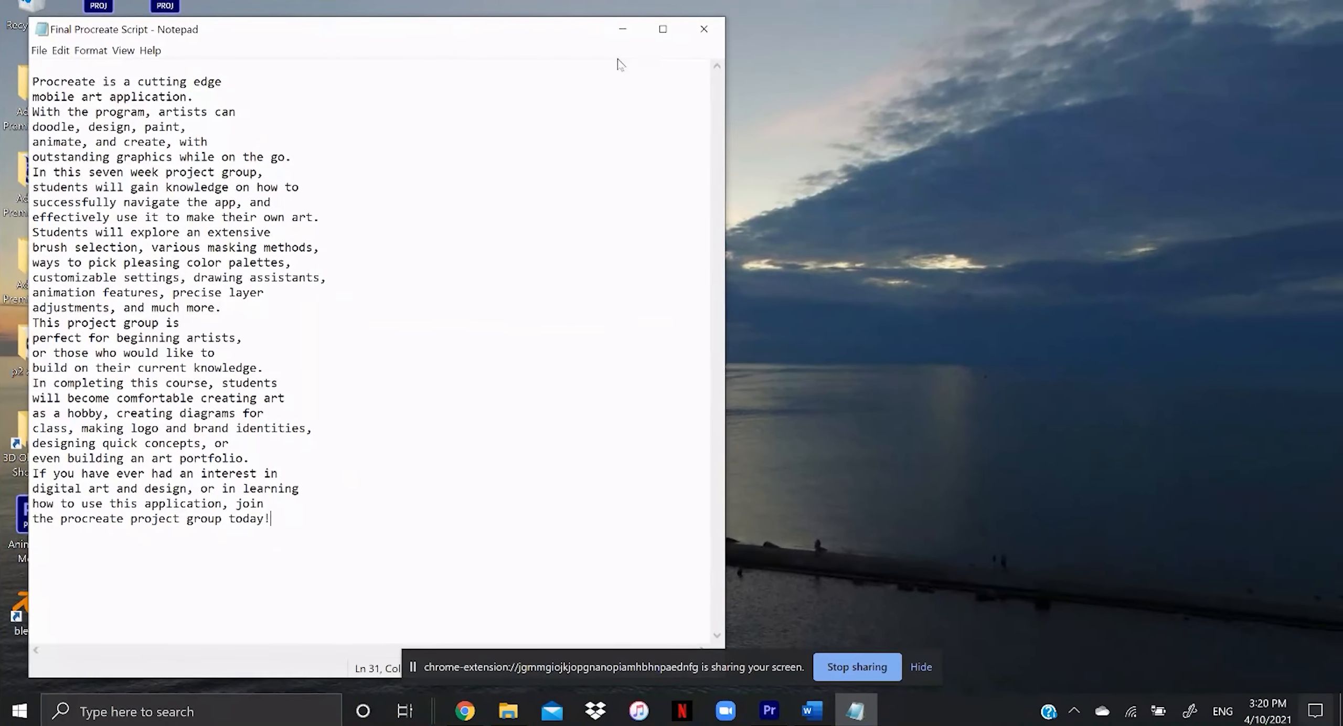
Put Notepad away, switch to YouTube Studio in Chrome and open the subtitles page of "Procreate Final Youtube Video"
click(675, 14)
mouse_move(475, 717)
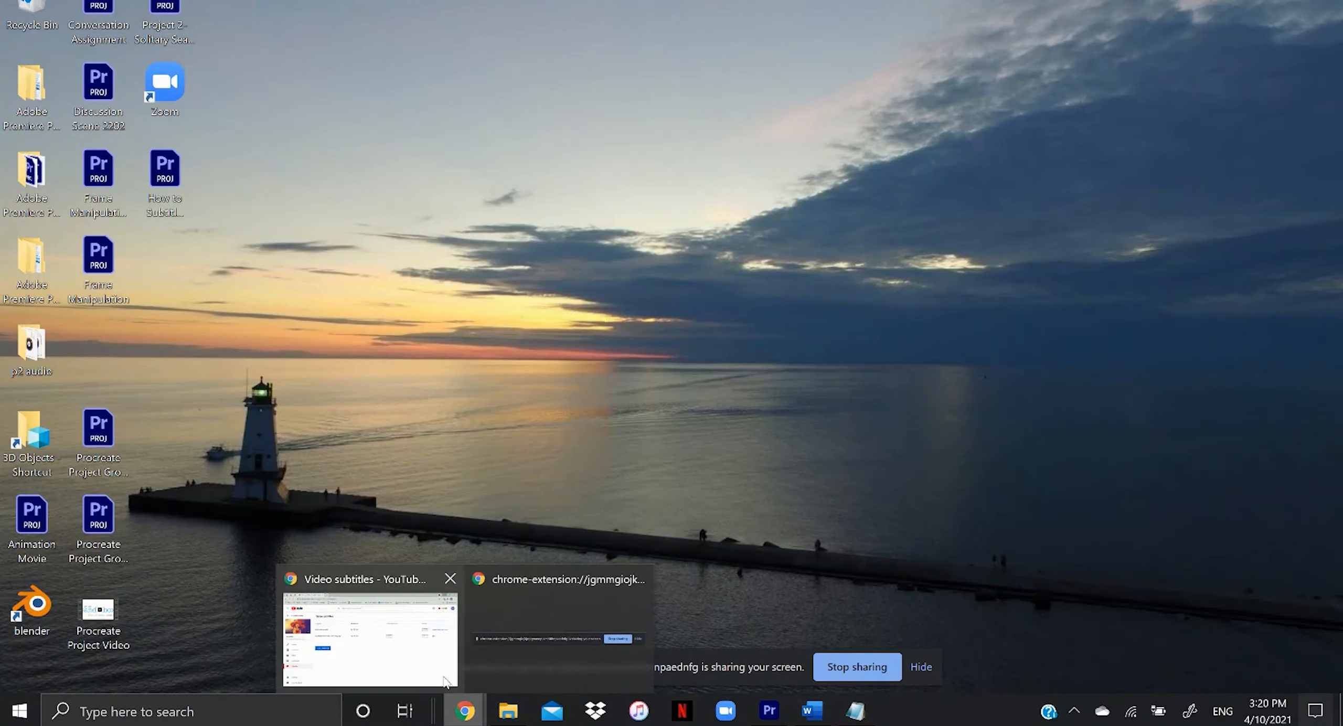
click(426, 646)
click(423, 378)
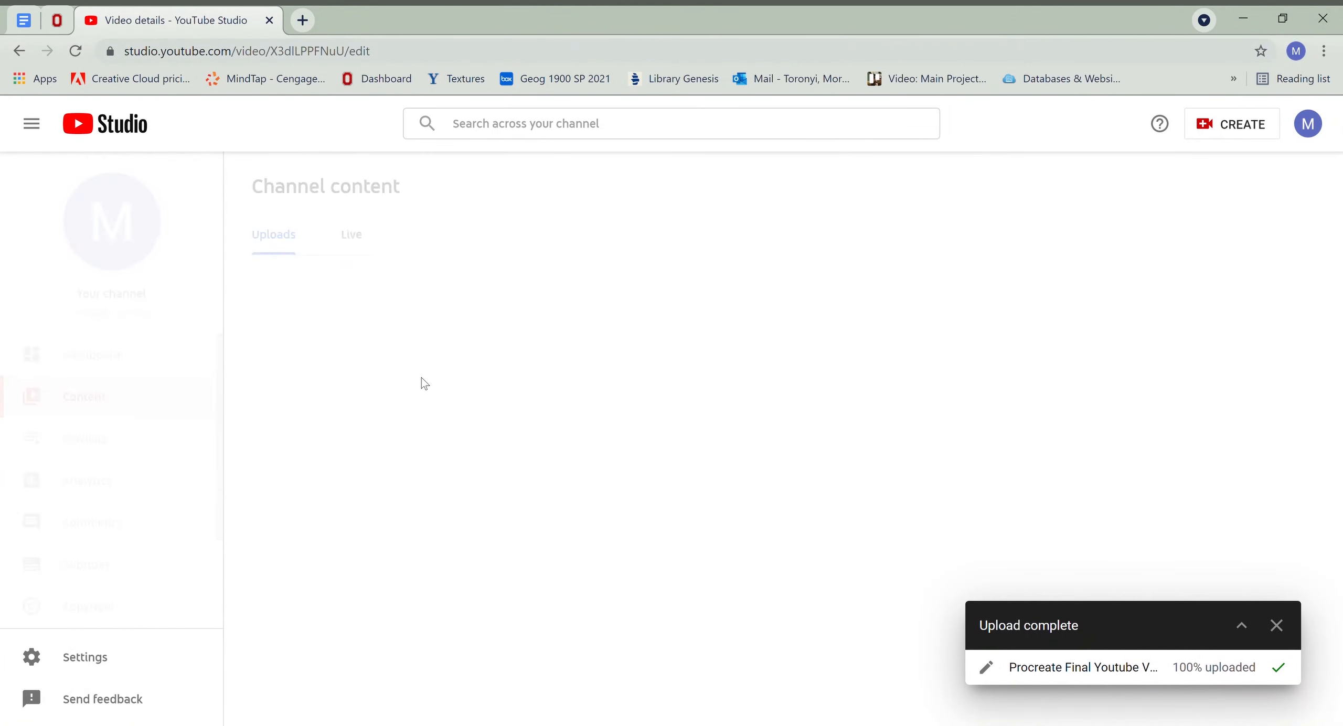
click(127, 570)
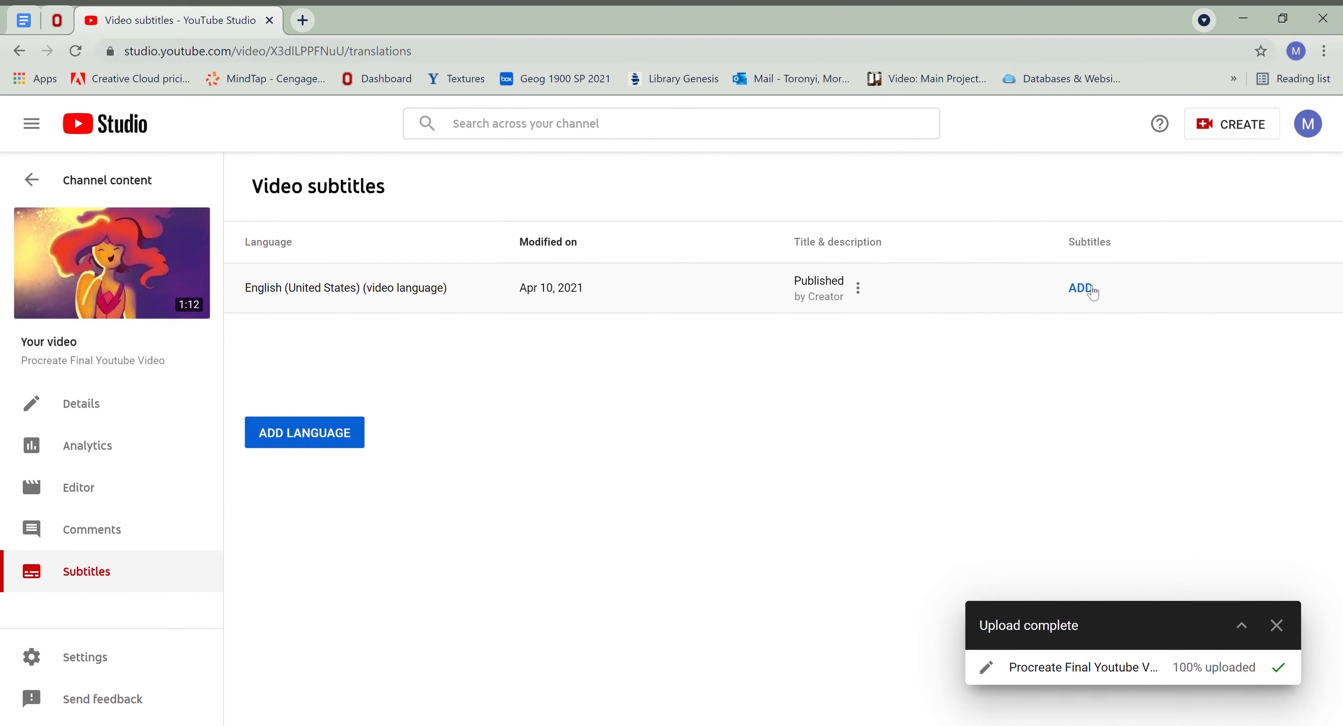
Add English (United States) subtitles by uploading the "Procreate Script" text file from Documents, with the file type set to Without timing
click(1081, 288)
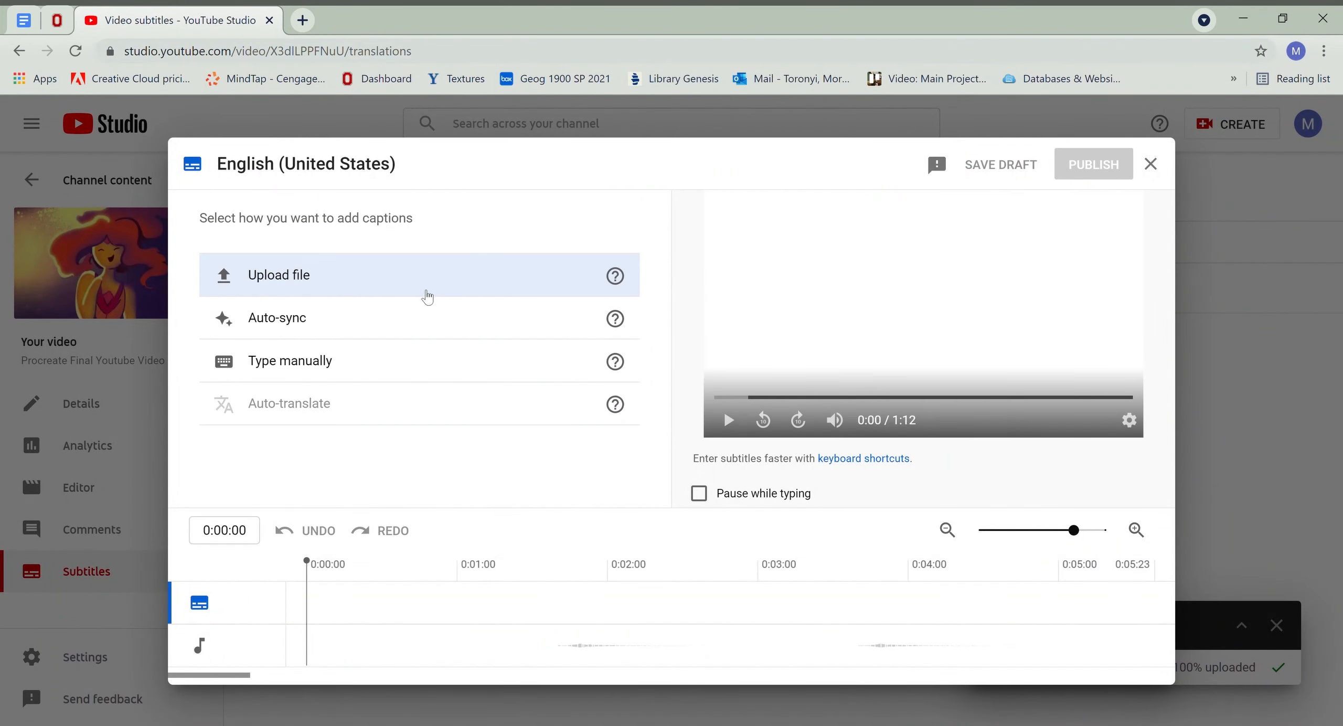
click(336, 286)
click(534, 416)
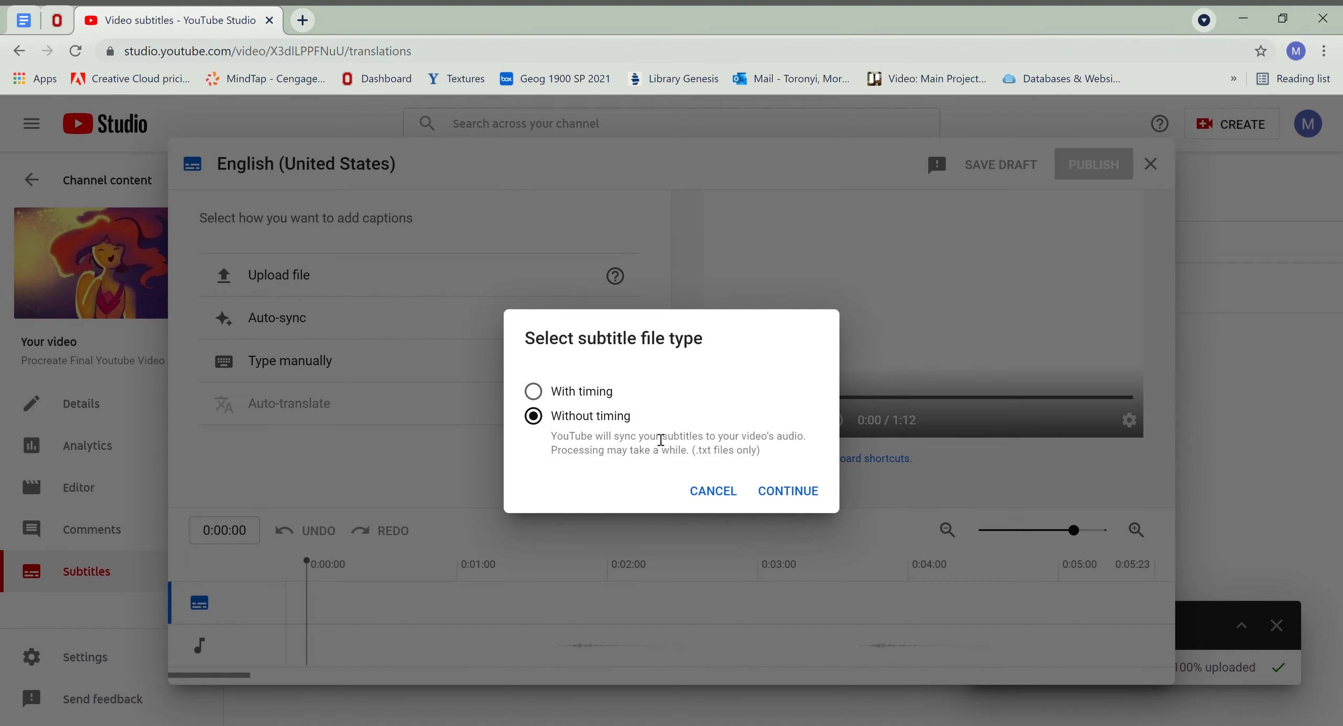
click(788, 498)
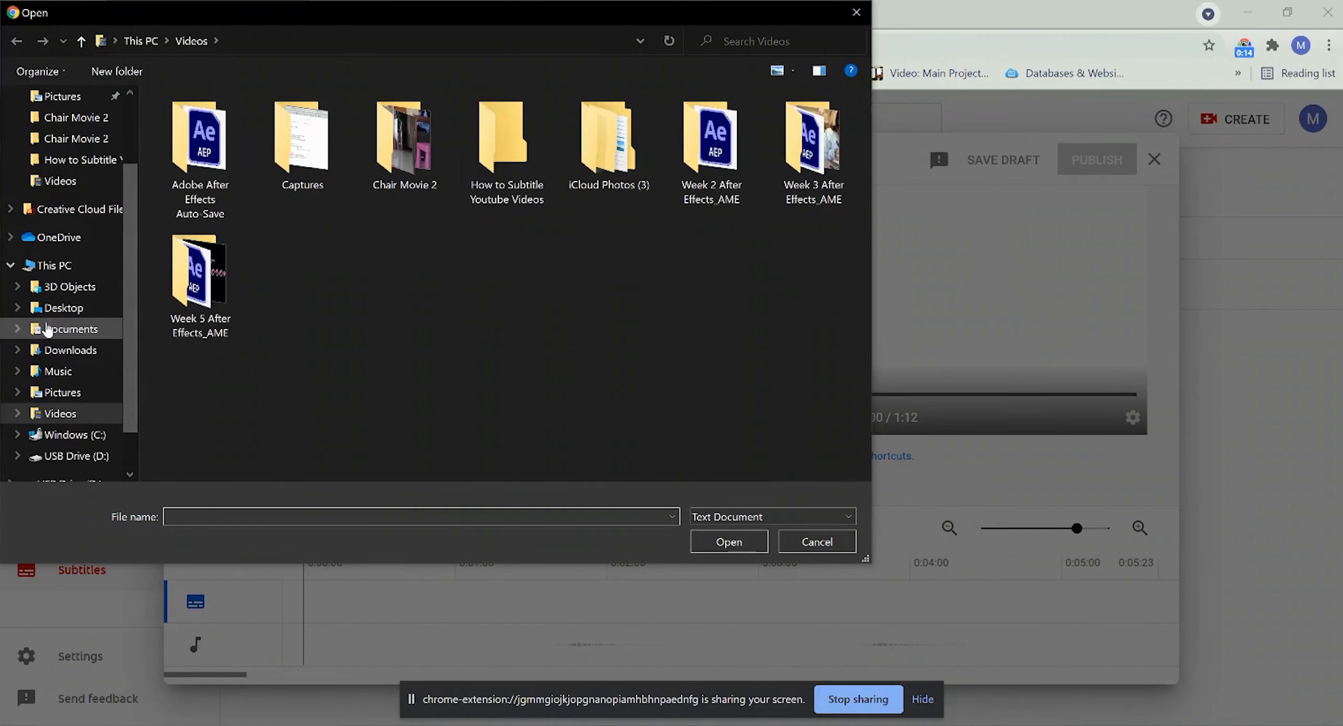
click(47, 329)
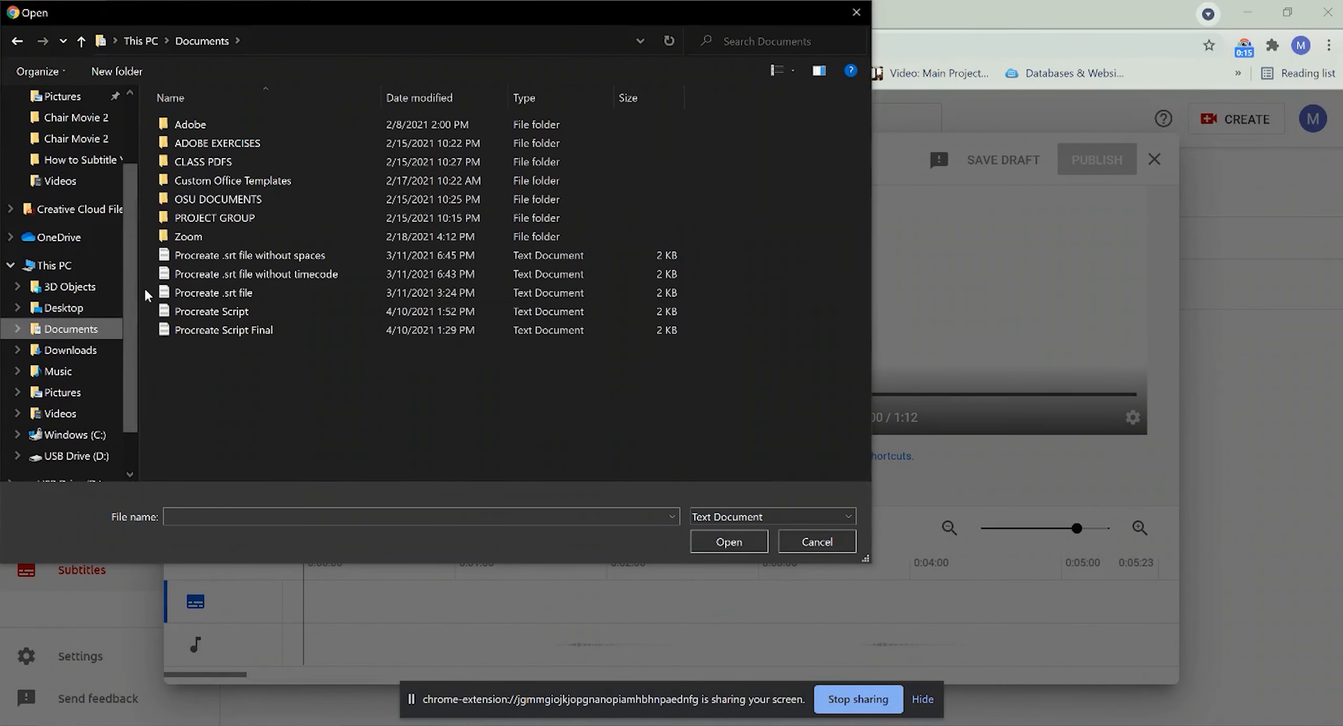
click(206, 309)
click(709, 531)
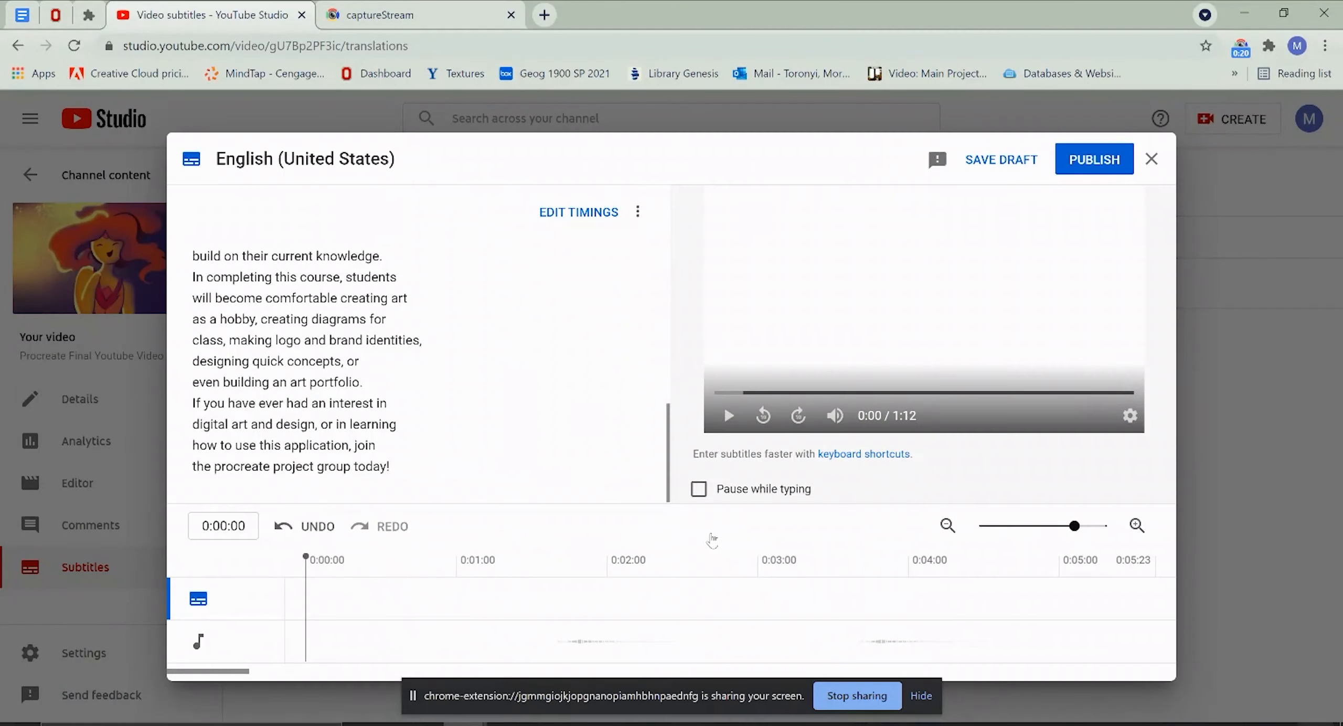
Request timings for the uploaded English (United States) subtitle text and confirm the prompt
scroll(592, 222, up, 10)
click(562, 213)
click(829, 485)
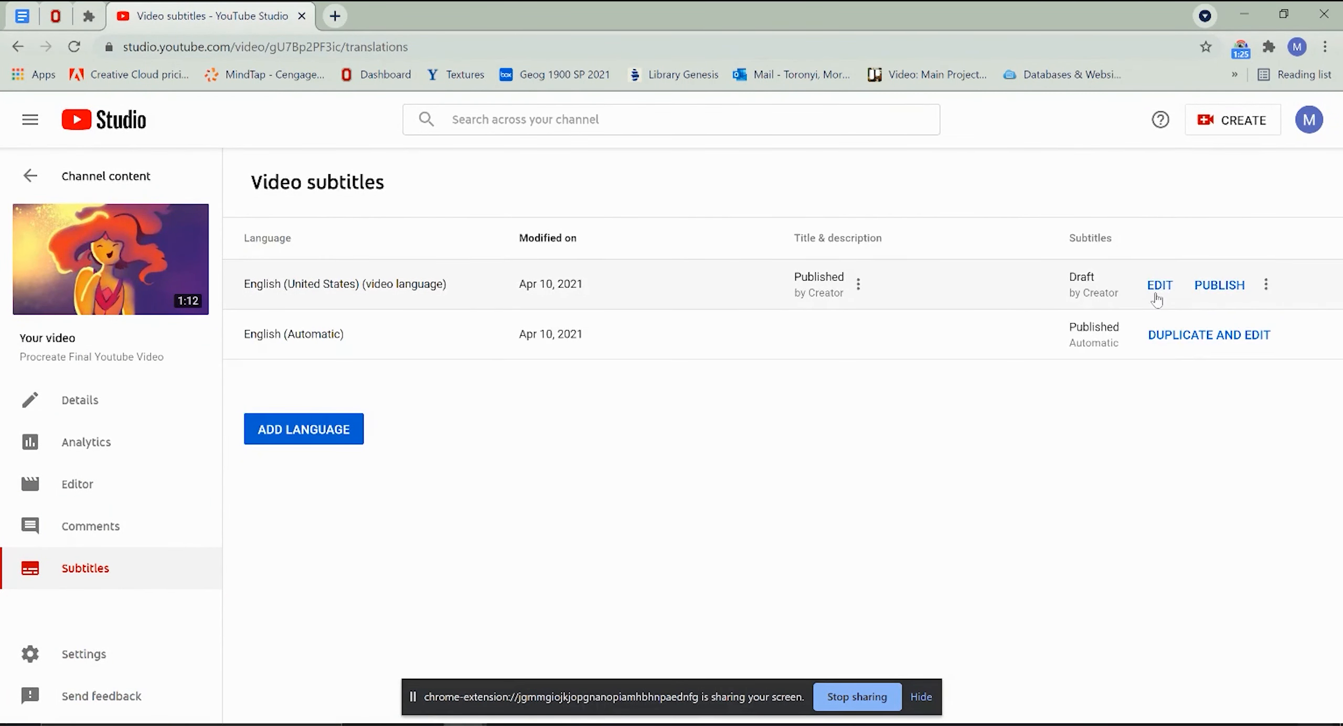
Open the English (United States) subtitle draft in timing view and examine its captions in the list and along the timeline
click(1158, 288)
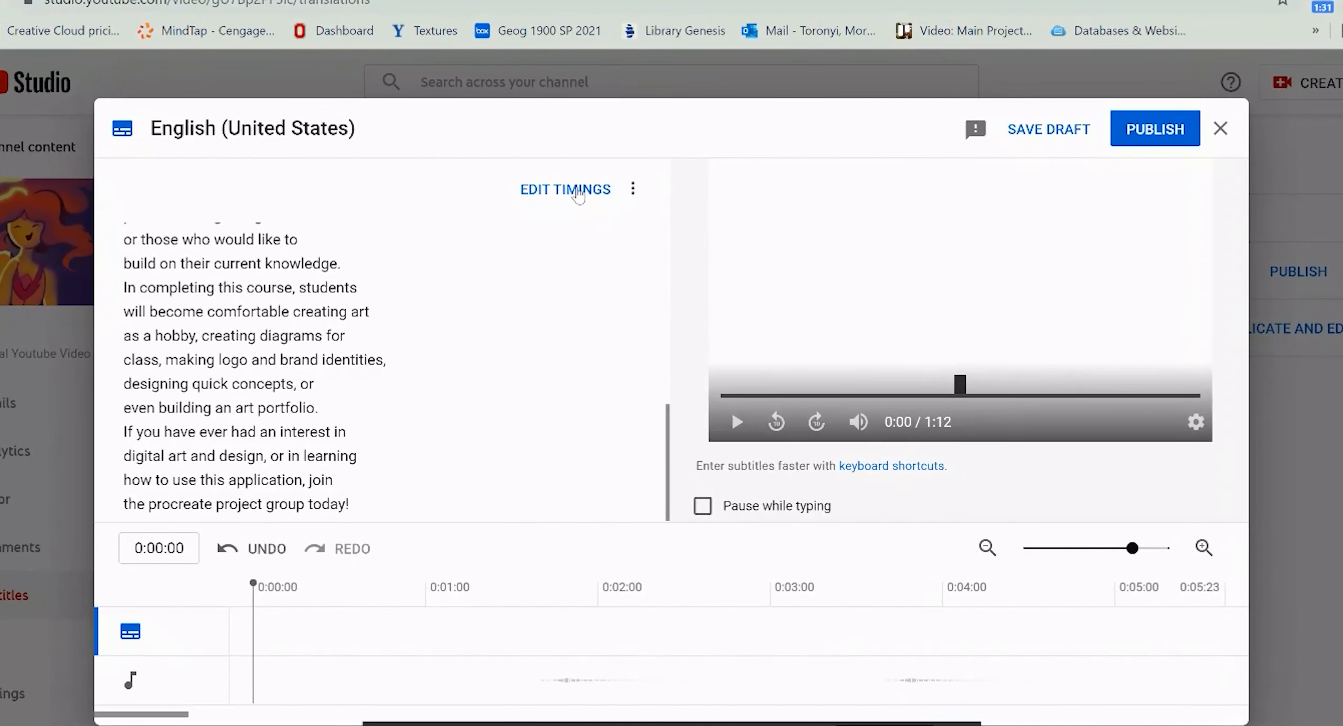
click(577, 190)
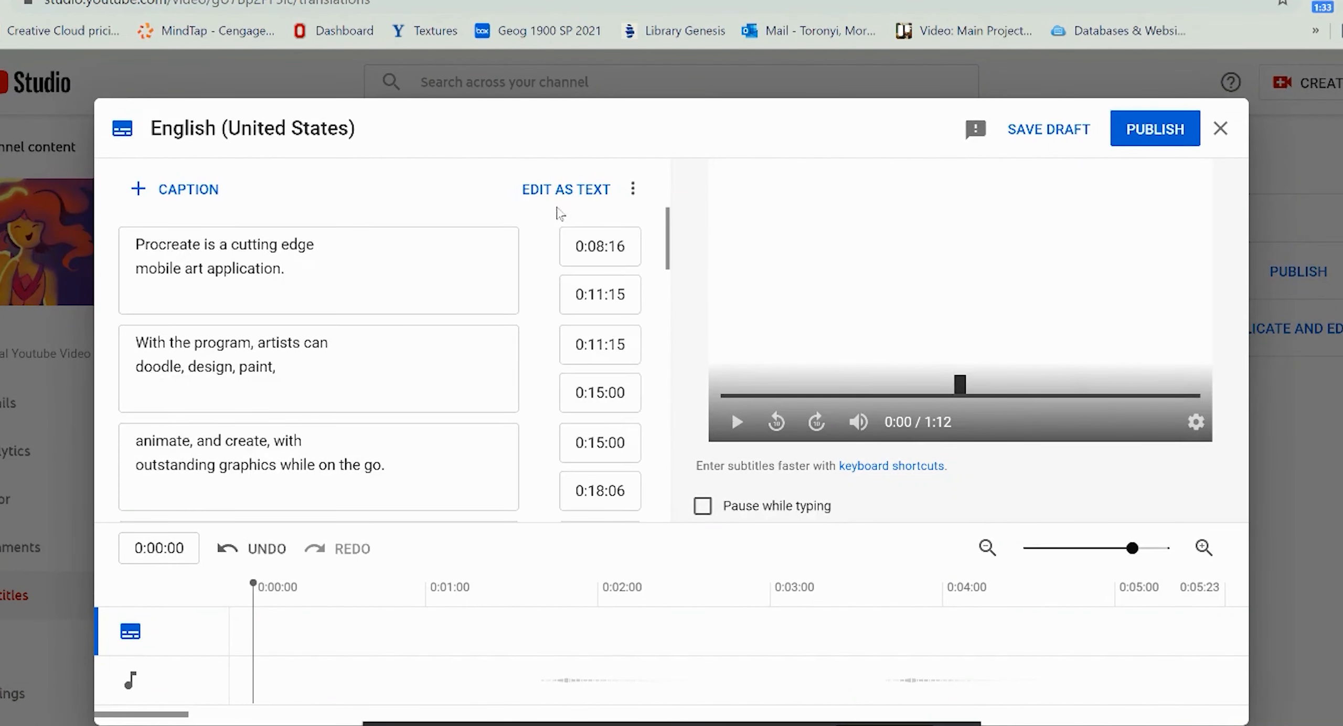
scroll(446, 339, down, 15)
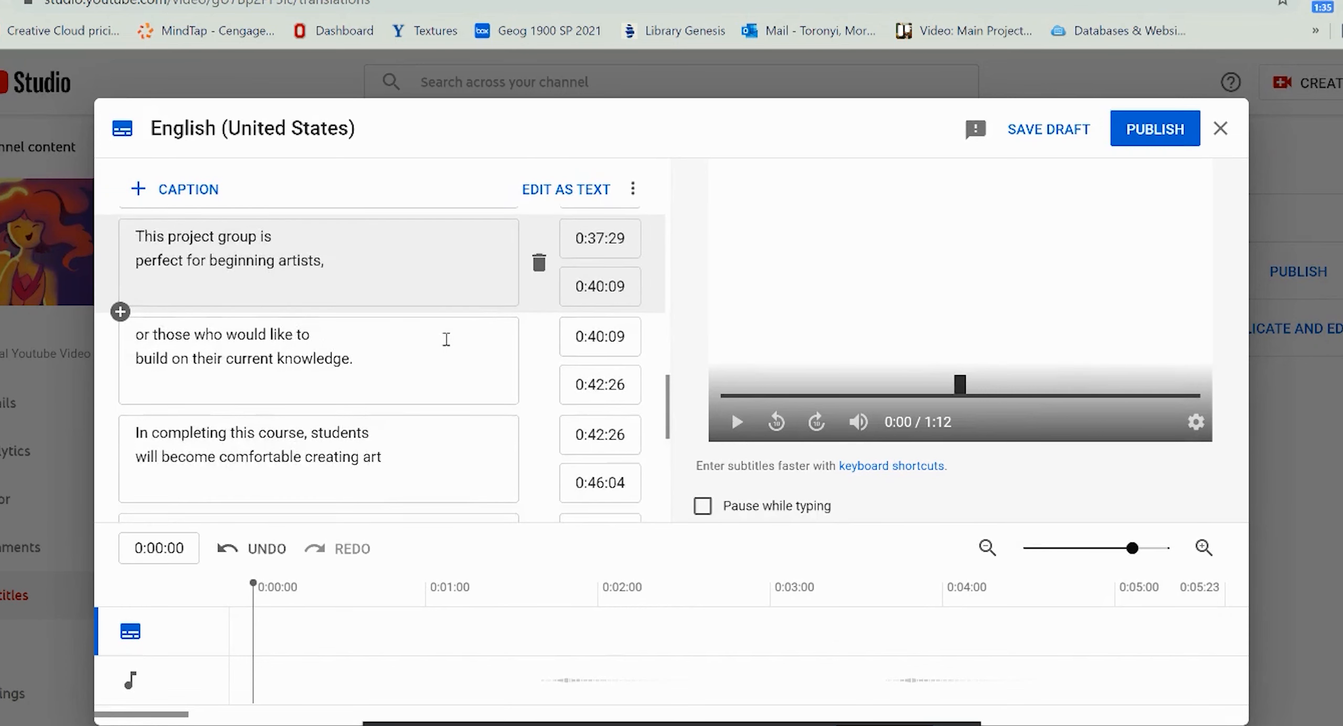
scroll(446, 339, down, 5)
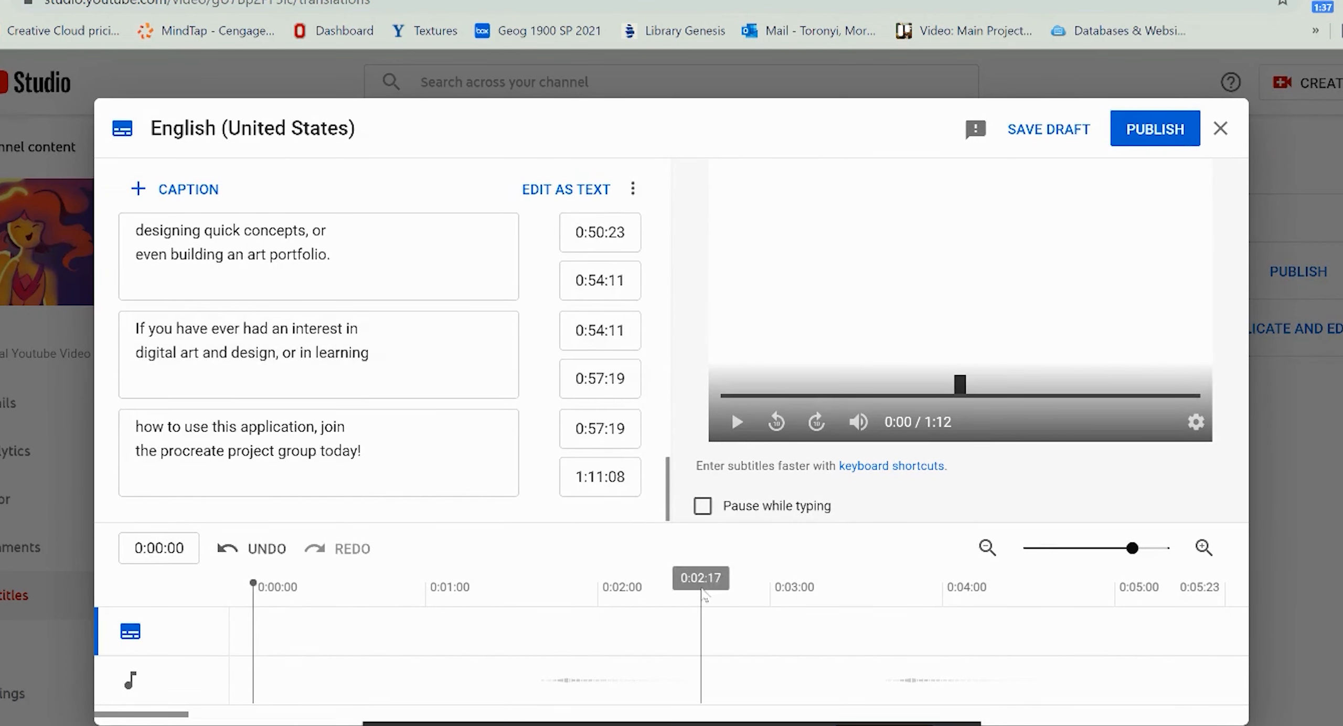
scroll(845, 656, right, 5)
scroll(845, 656, right, 6)
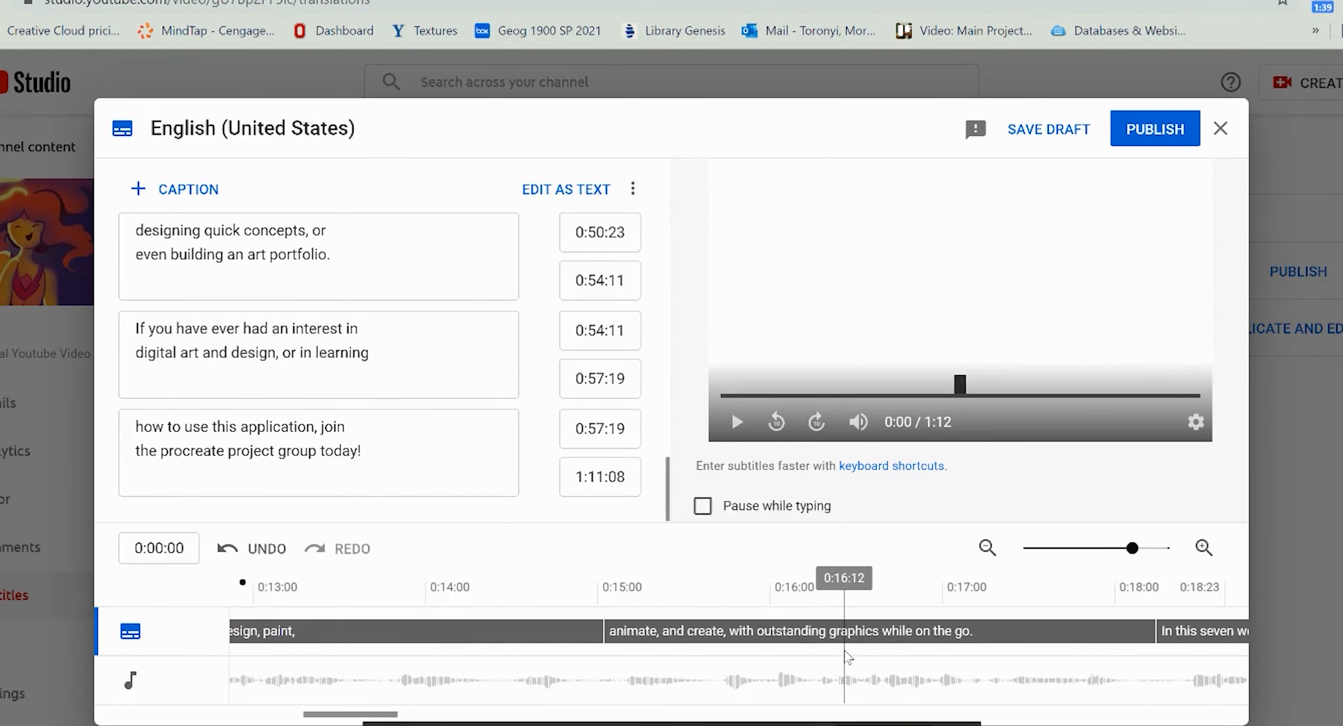
Preview the opening second of the video, pause it and return the caption timeline to its start
click(737, 422)
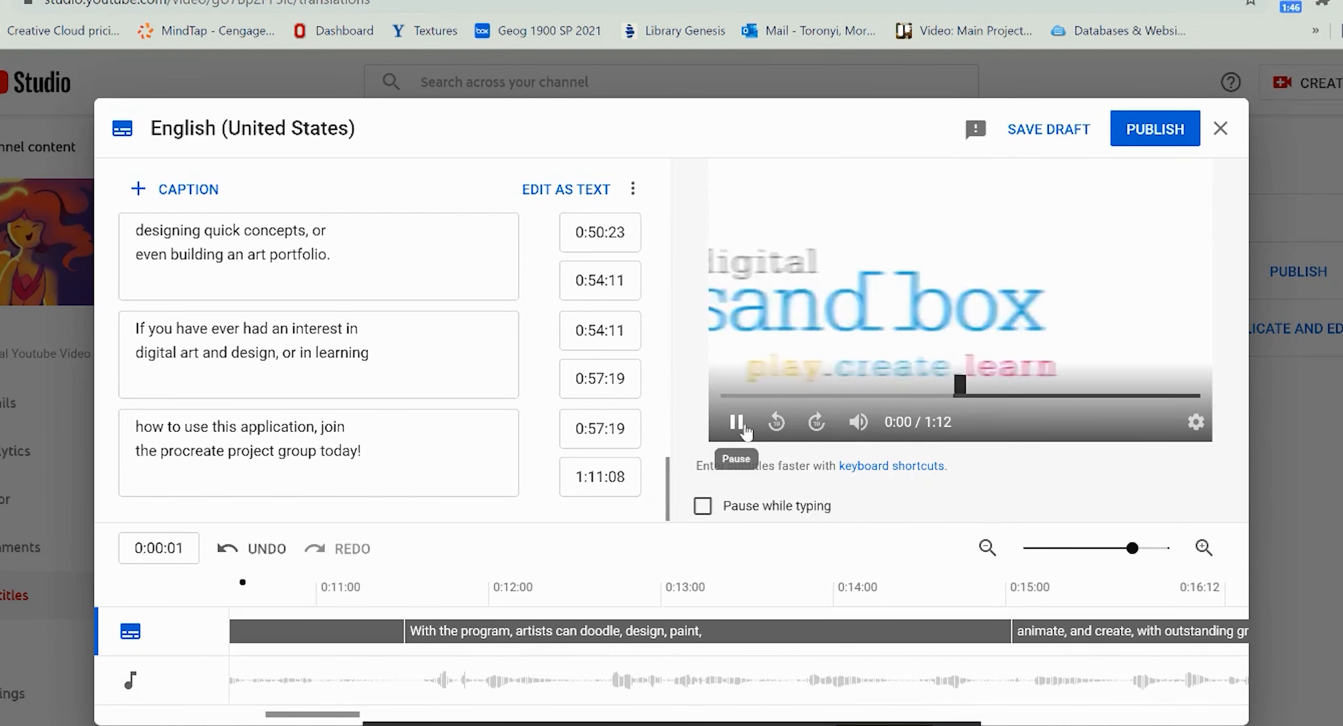
click(740, 426)
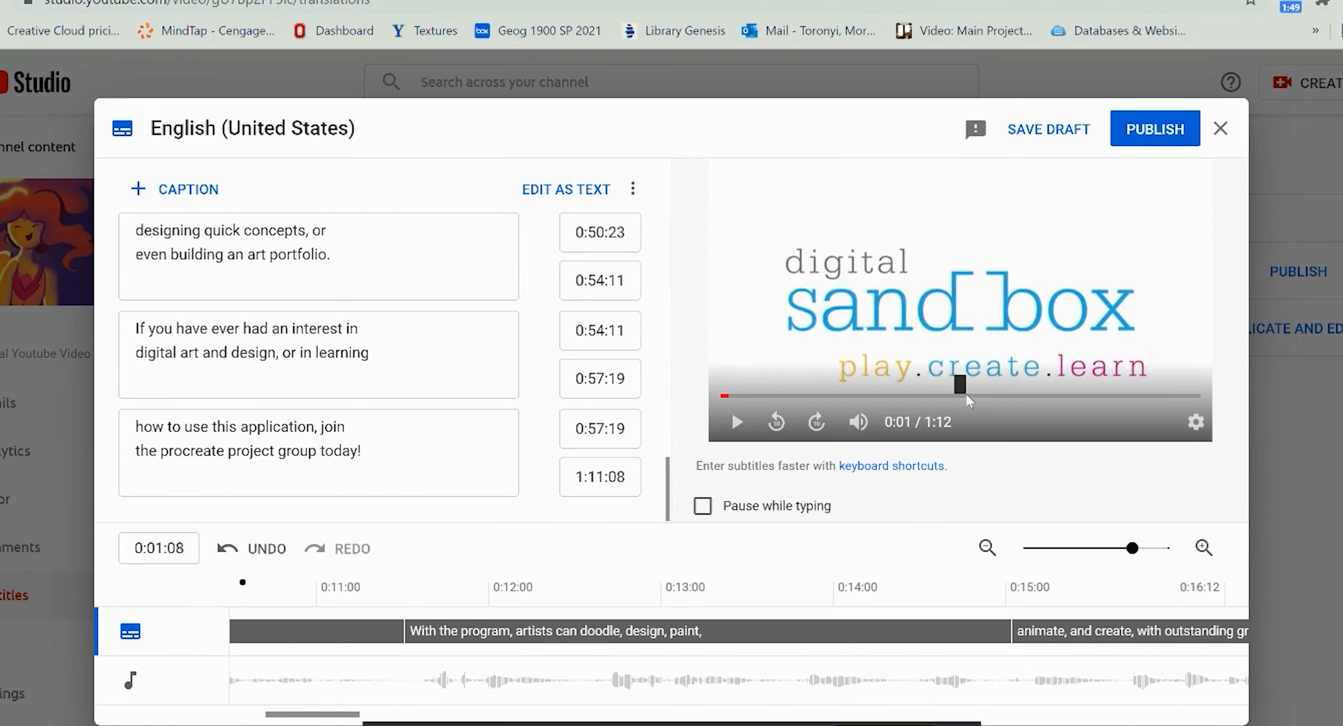
drag(297, 714, 97, 721)
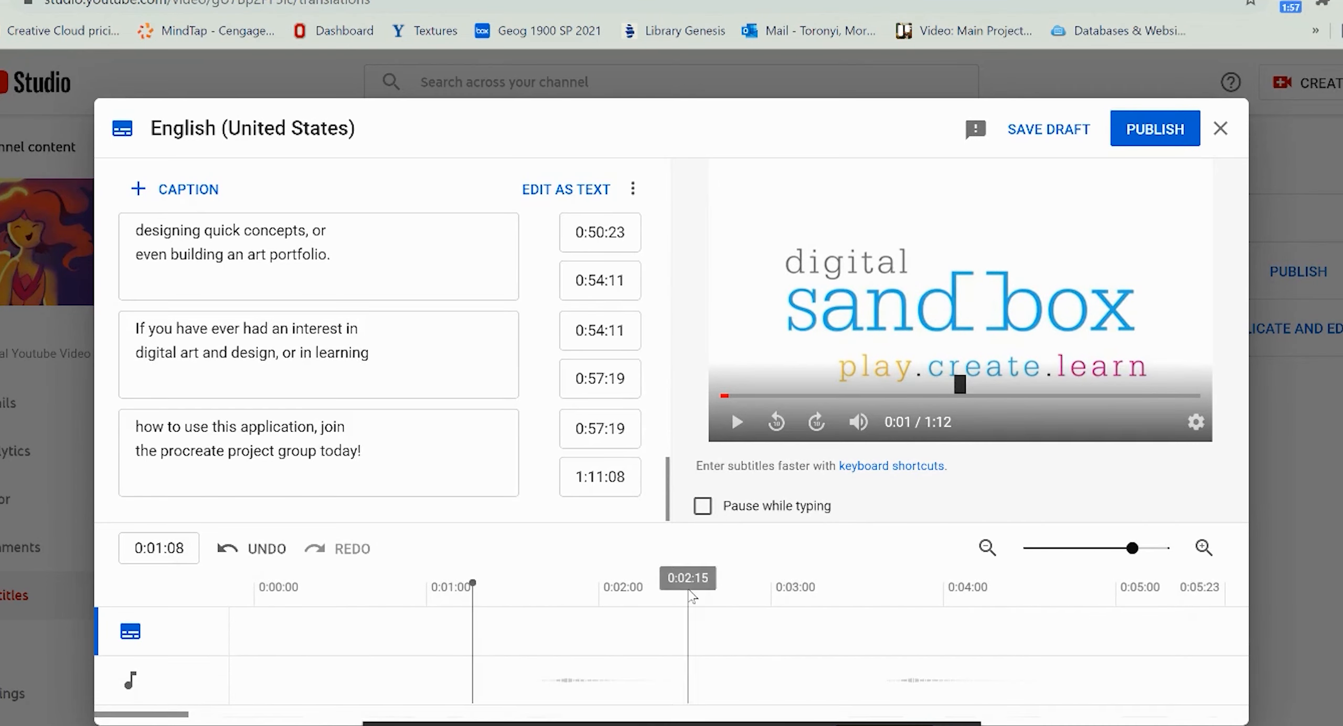
scroll(405, 356, up, 5)
scroll(404, 356, up, 5)
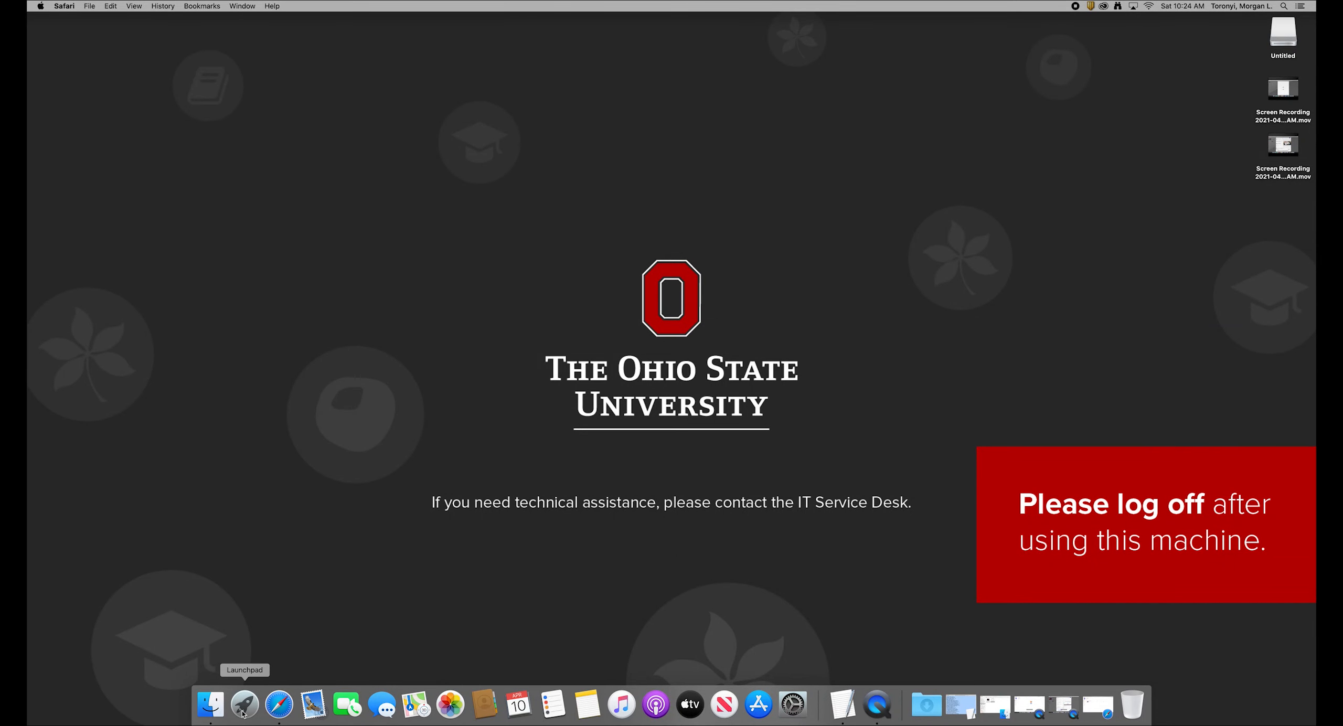
Open TextEdit with a blank document and enter the full Procreate script, from "Digital Sandbox Intro" to "Digital Sandbox Outro"
click(243, 705)
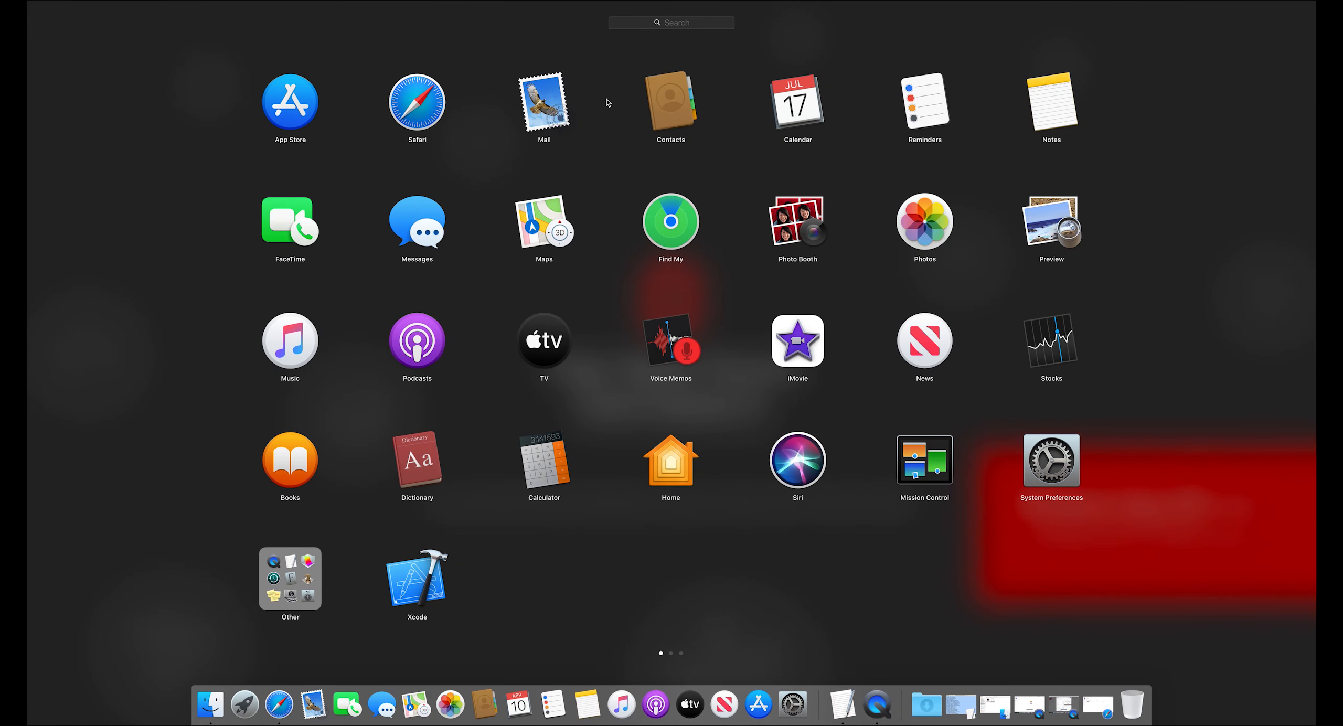
text(textedit)
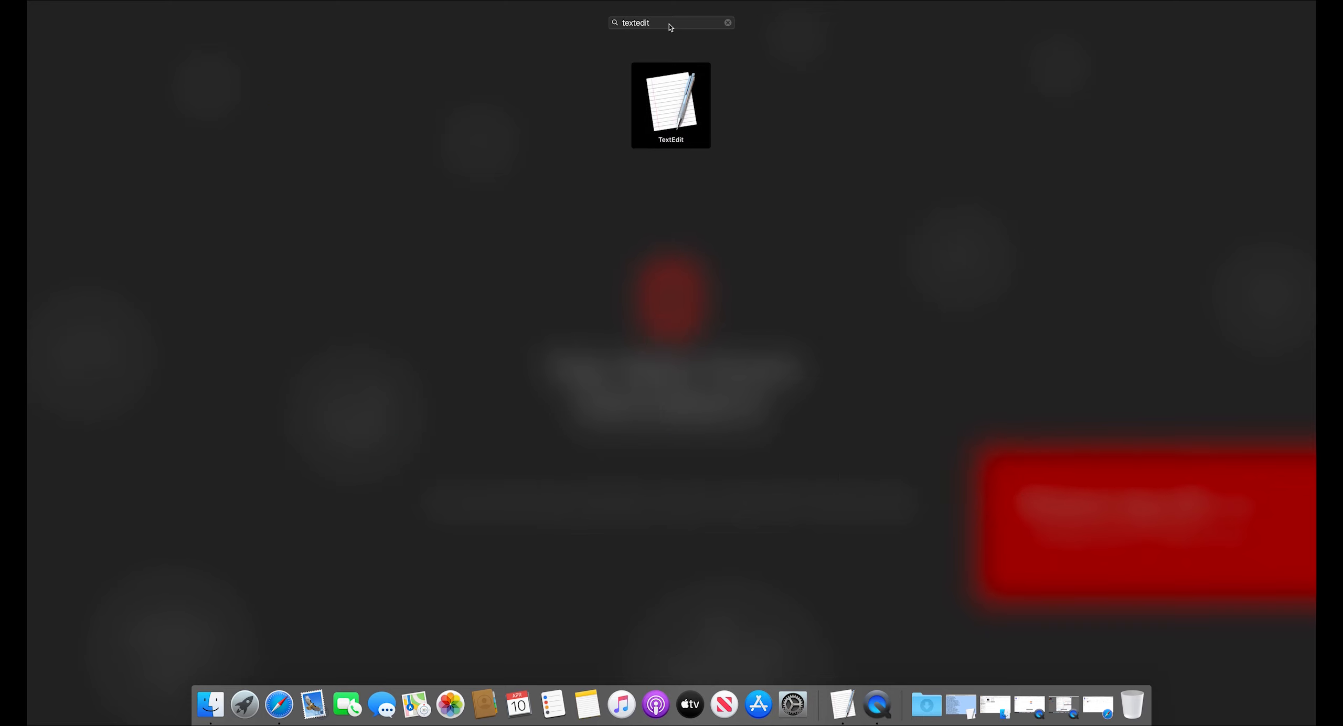
click(687, 107)
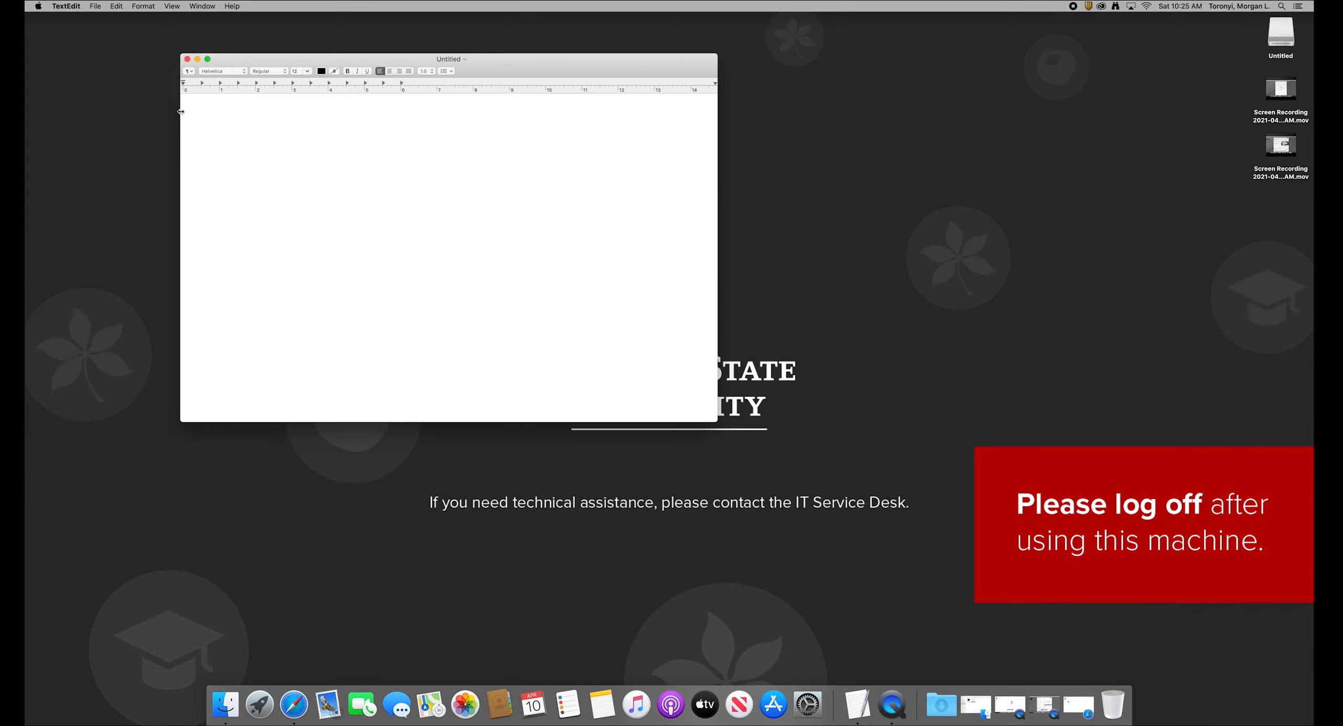
text("Digital Sandbox Intro" Procreate is a cutting edge mobile art application. With the program, artists can doodle, design, paint, animate, and create, with outstanding graphics while on the go. In this seven week project group, students will gain knowledge on how to successfully navigate the app, and effectively use it to make their own art. Students will explore an extensive brush selection, various masking methods, ways to pick pleasing color palettes, customizable settings, drawing assistants, animation features, precise layer adjustments, and much more. This project group is perfect for beginning artists, or those who would like to build on their current knowledge. In completing this course, students will become comfortable creating art as a hobby, creating diagrams for class, making logo and brand identities, designing quick concepts, or even building an art portfolio. If you have ever had an interest in digital art and design, or in learning how to use this application, join the procreate project group today! "Digital Sandbox Outro")
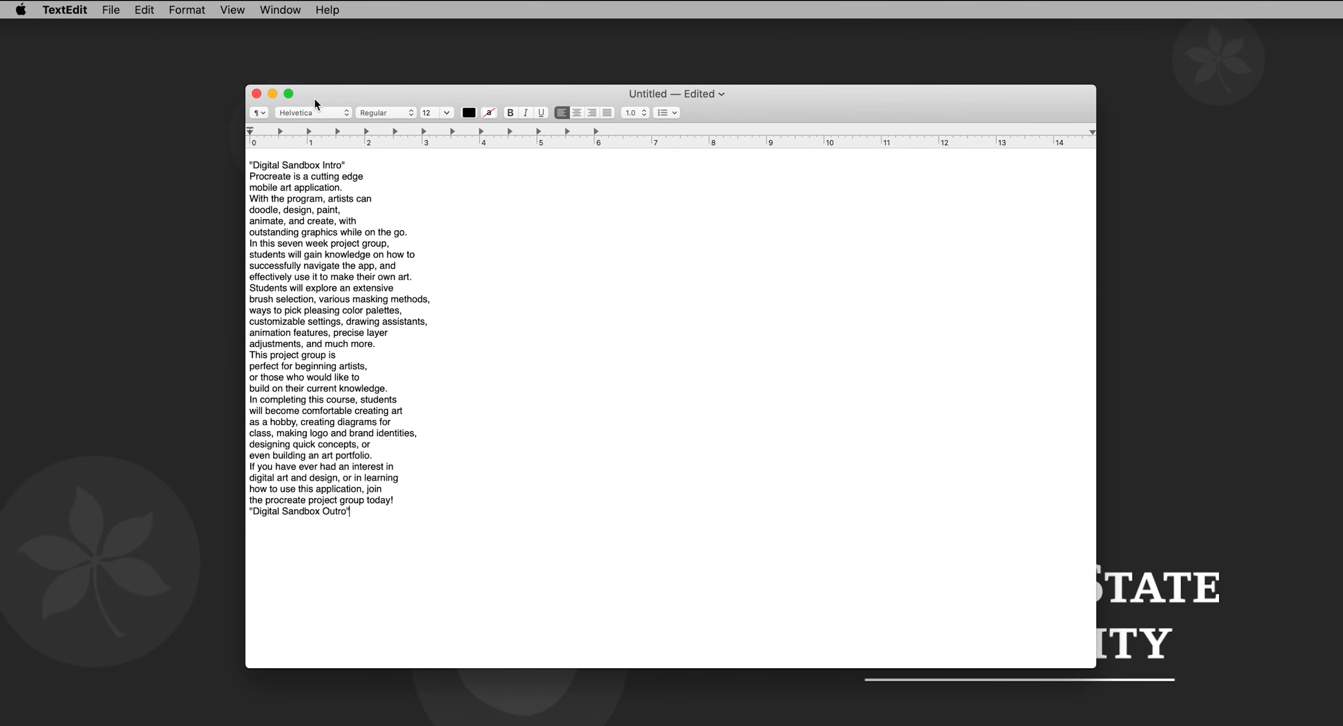
Convert the script document to plain text, save it to the Desktop as "Procreate Script.txt" and close it
click(187, 10)
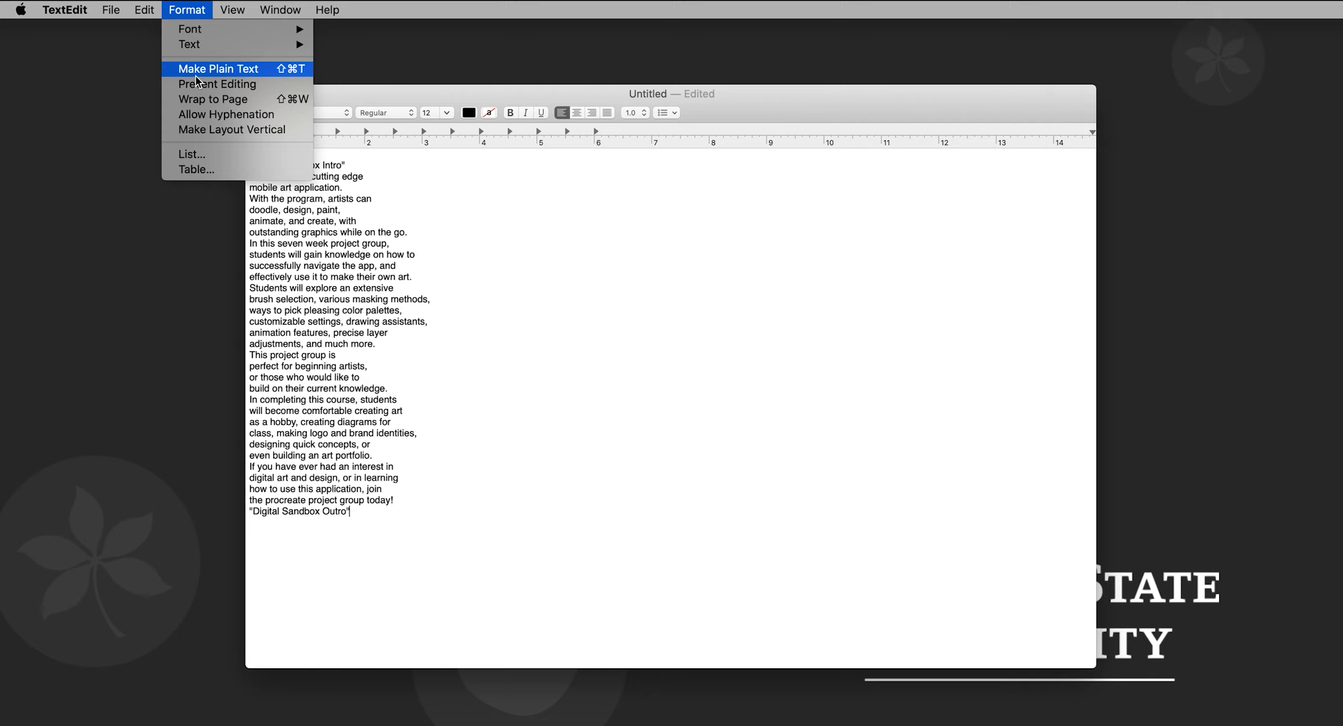
click(218, 69)
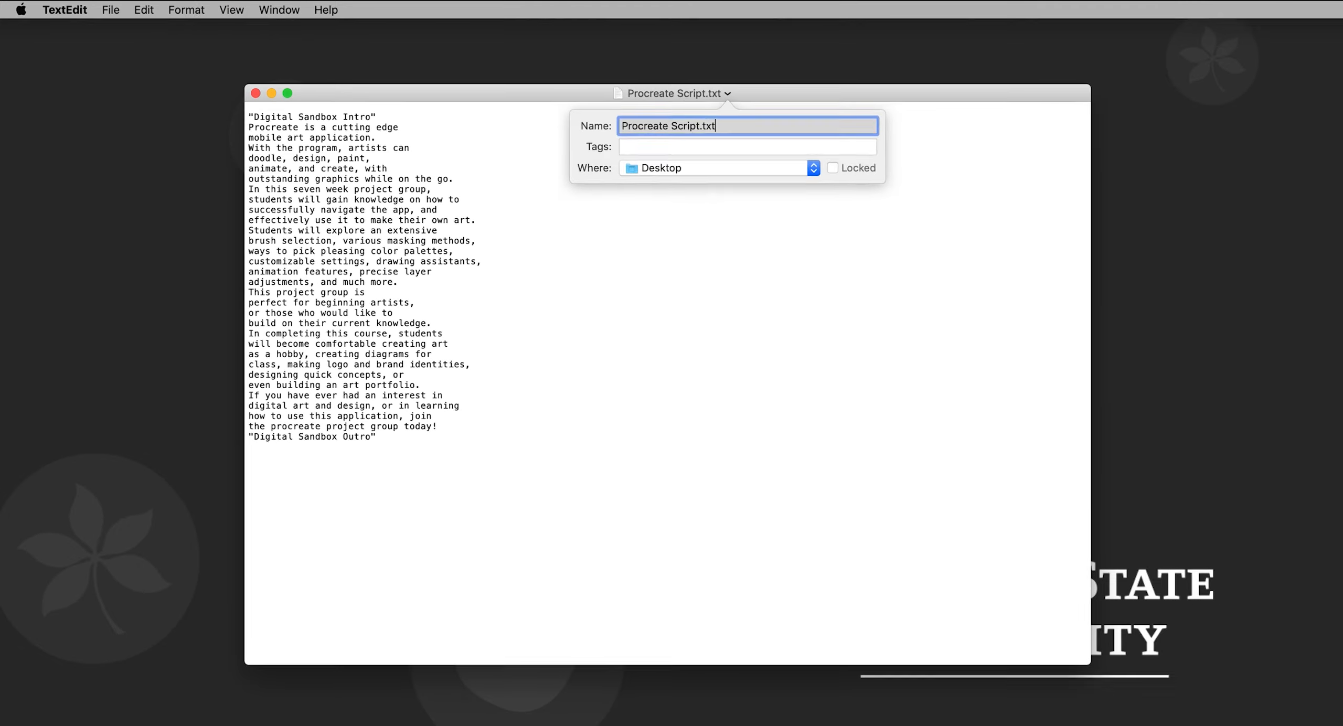
click(1112, 241)
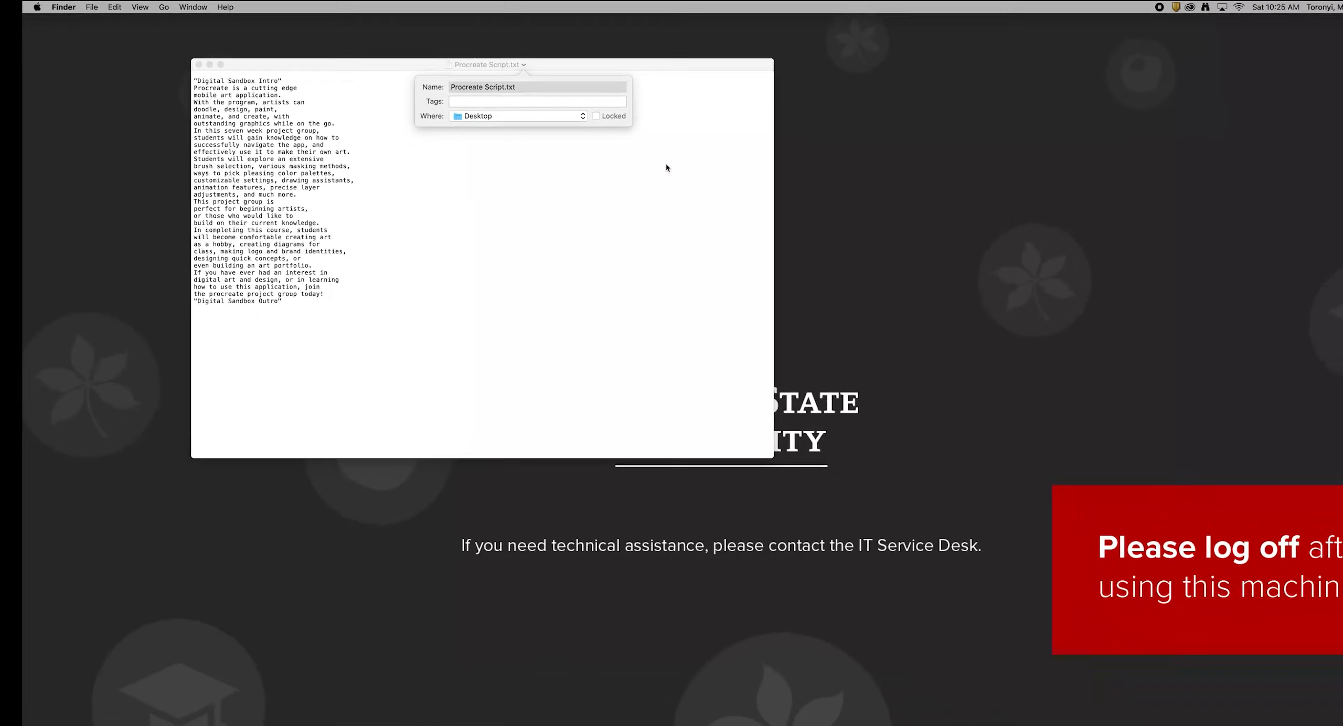
click(666, 167)
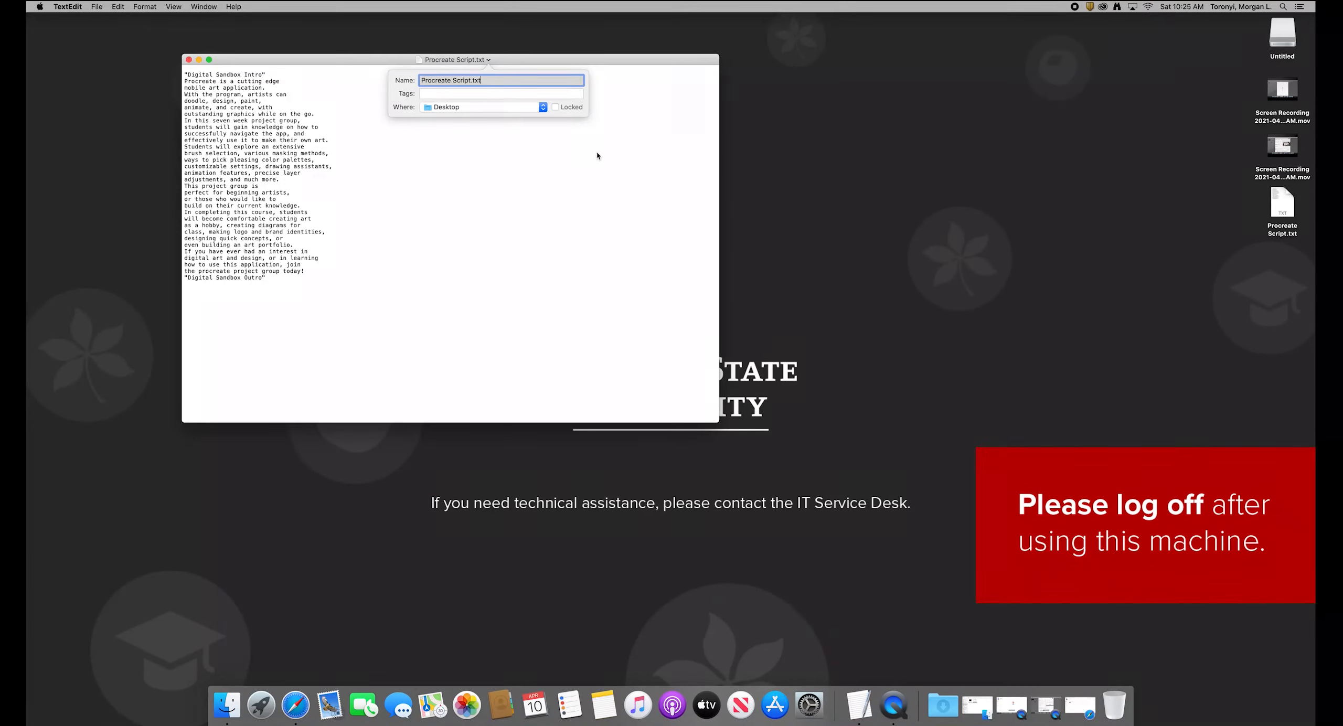
click(199, 59)
Switch to YouTube Studio in Safari and open the subtitles page of the newest uploaded video
click(295, 705)
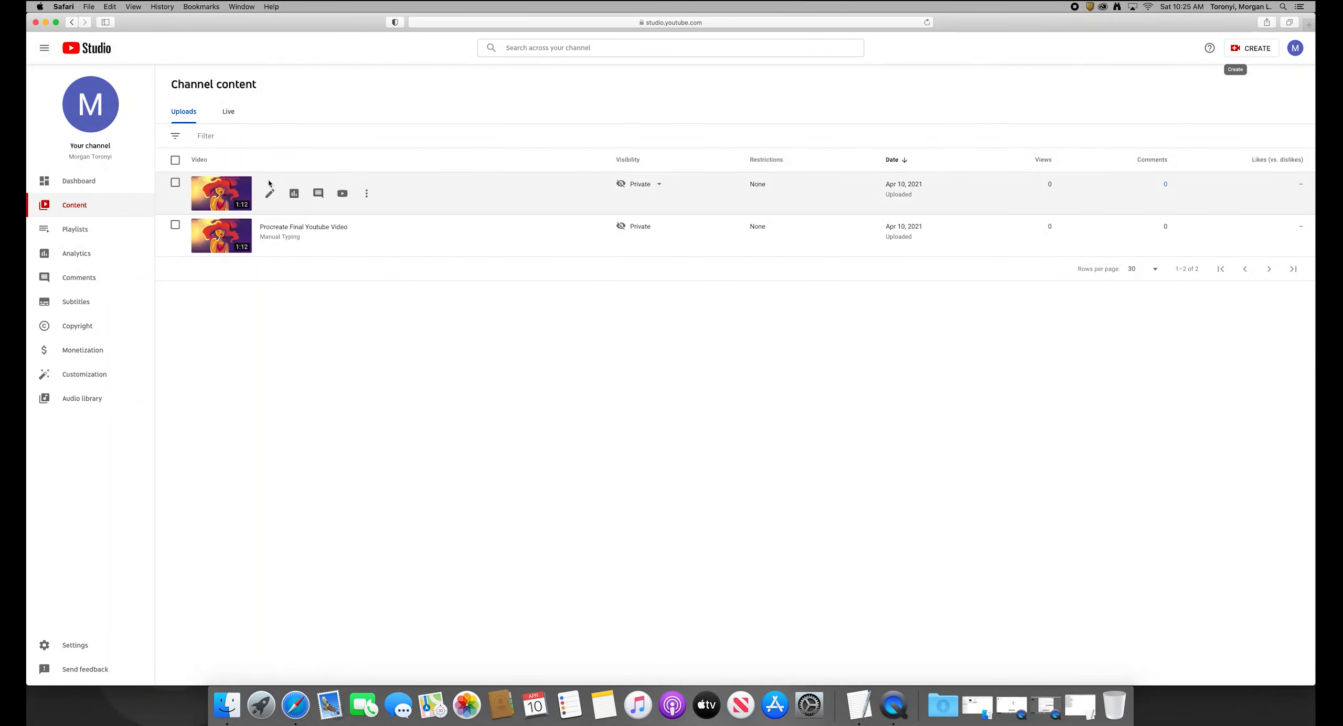
click(269, 198)
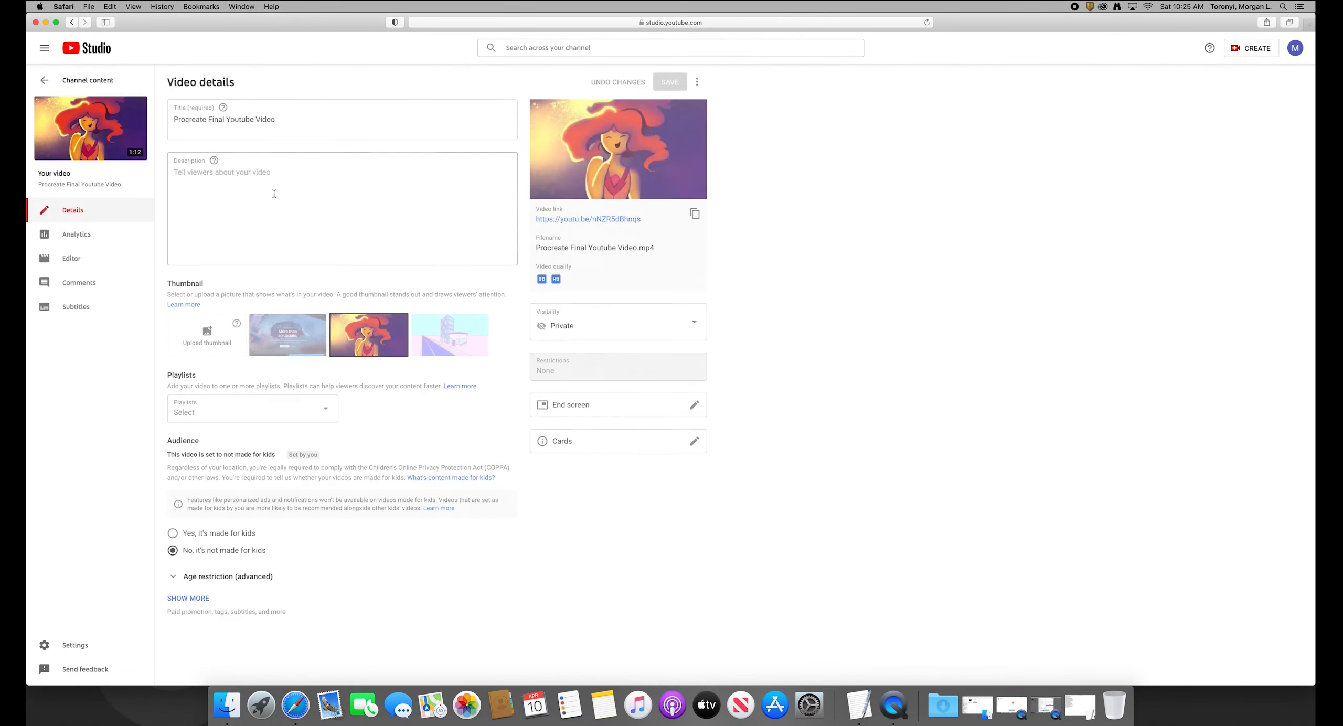
click(113, 311)
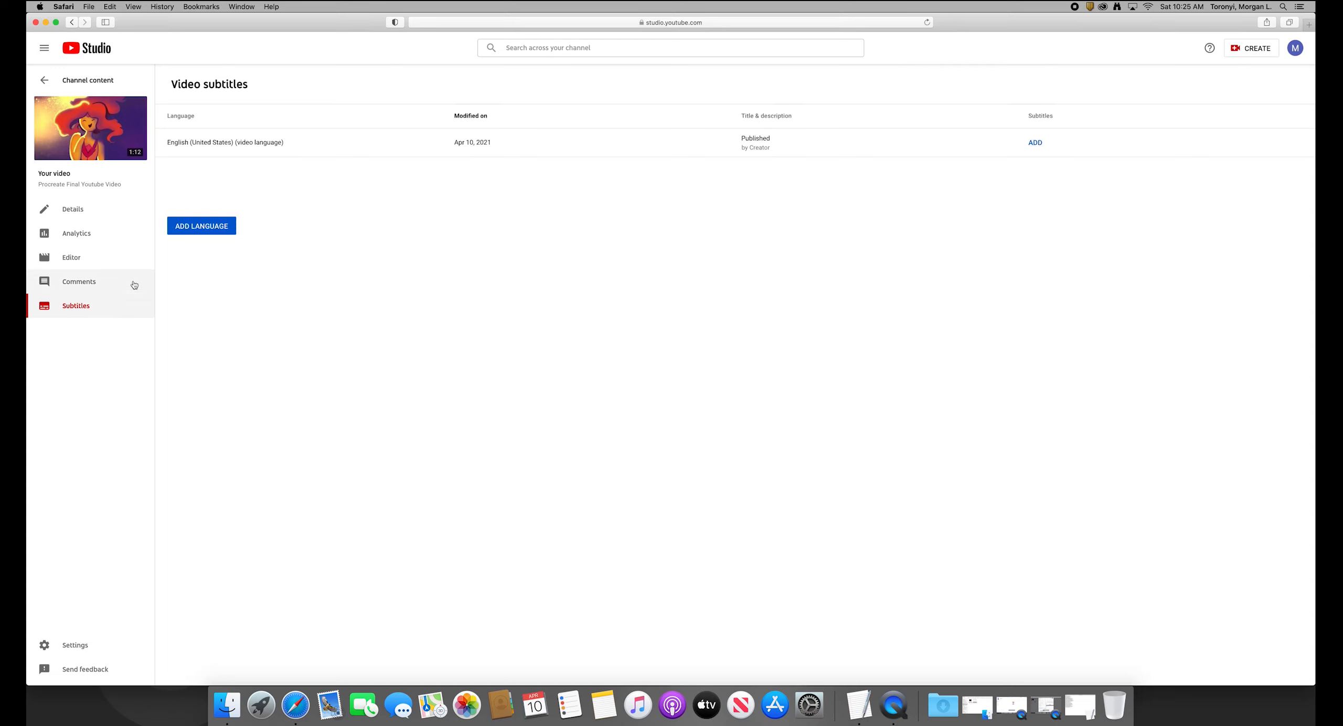
Add English (United States) subtitles by uploading "Procreate Script.txt" from the Desktop, with the file type set to Without timing
click(1036, 144)
click(408, 136)
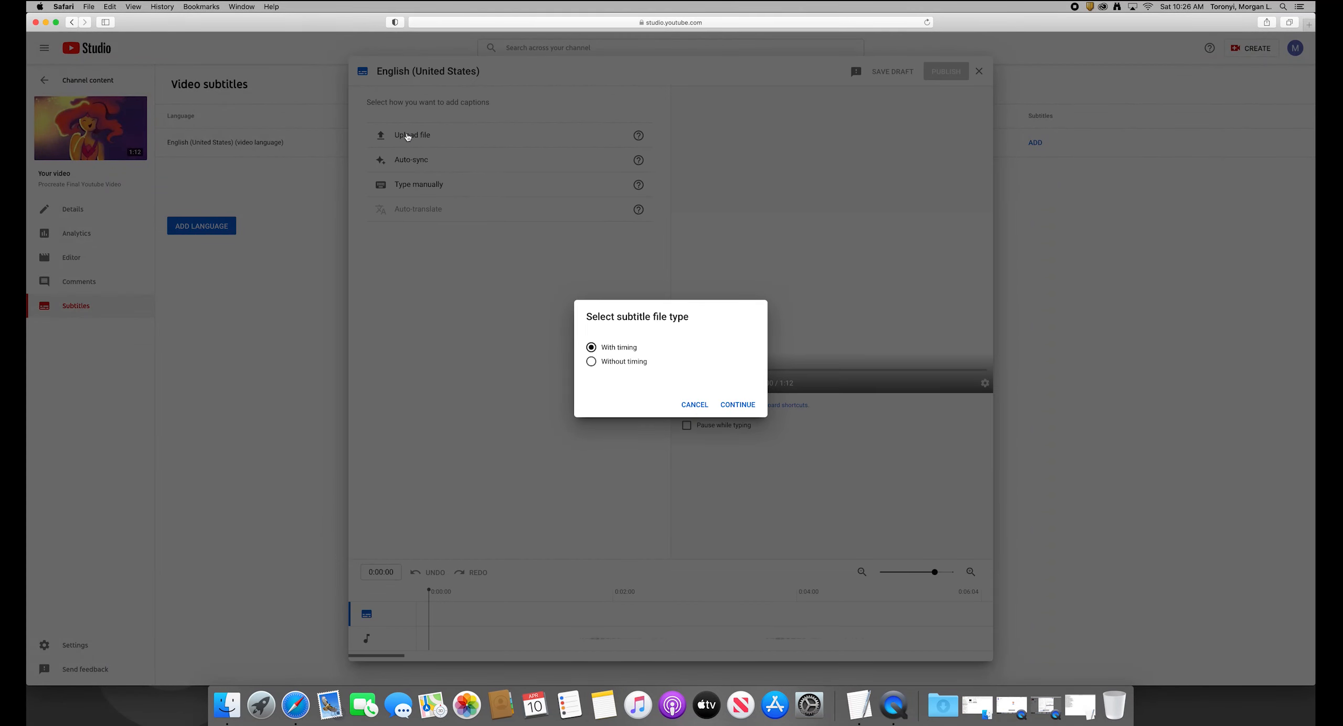
click(592, 361)
click(737, 404)
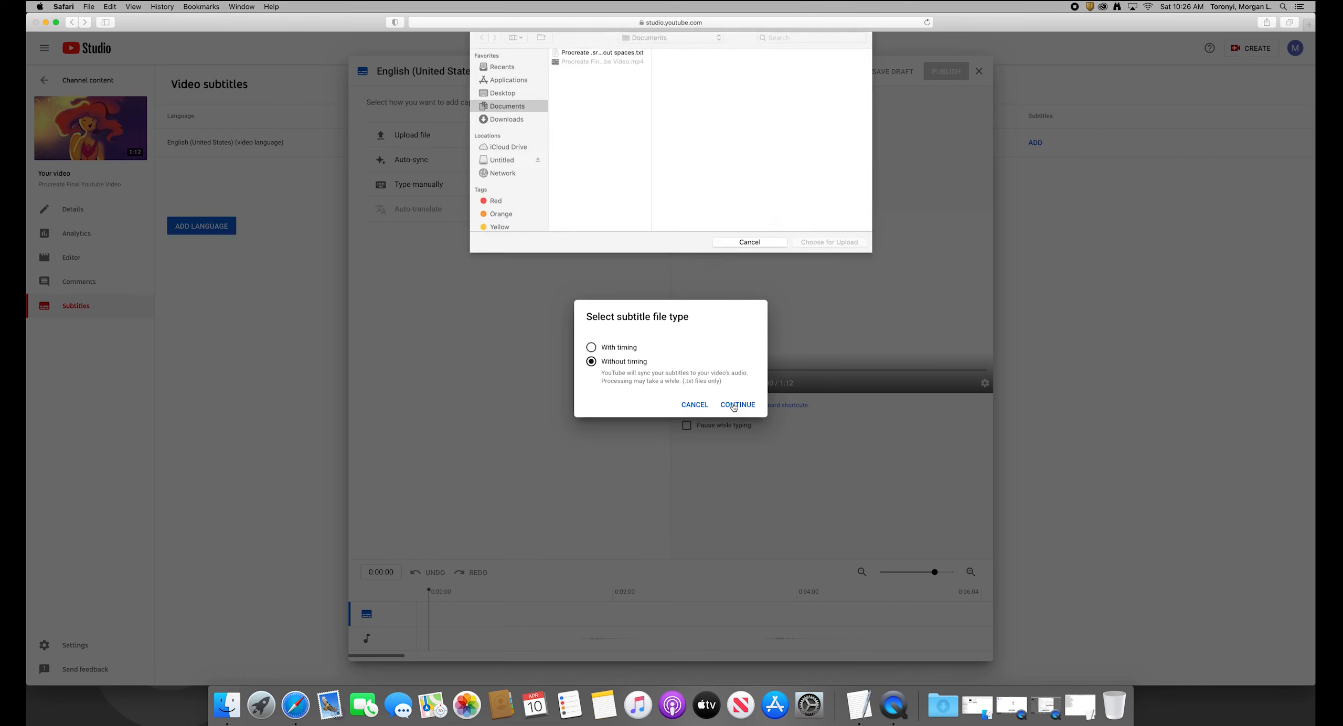
click(518, 99)
click(576, 60)
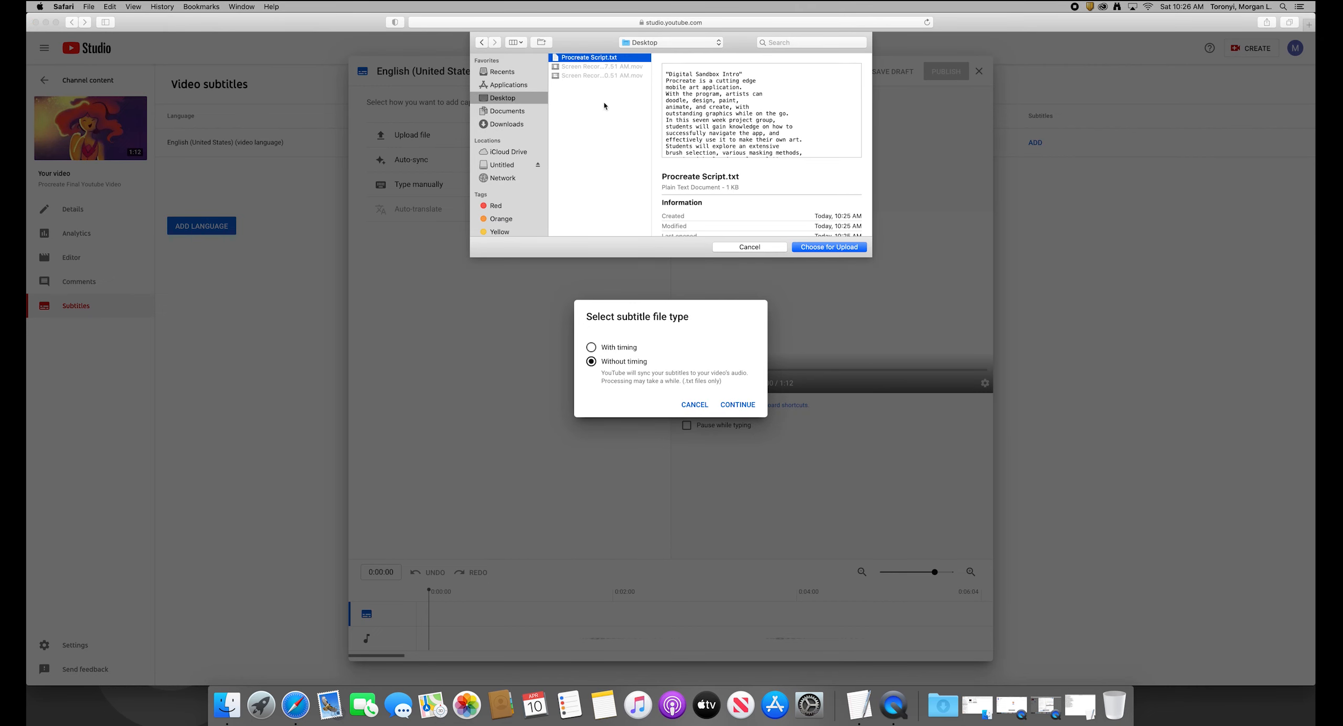
click(826, 247)
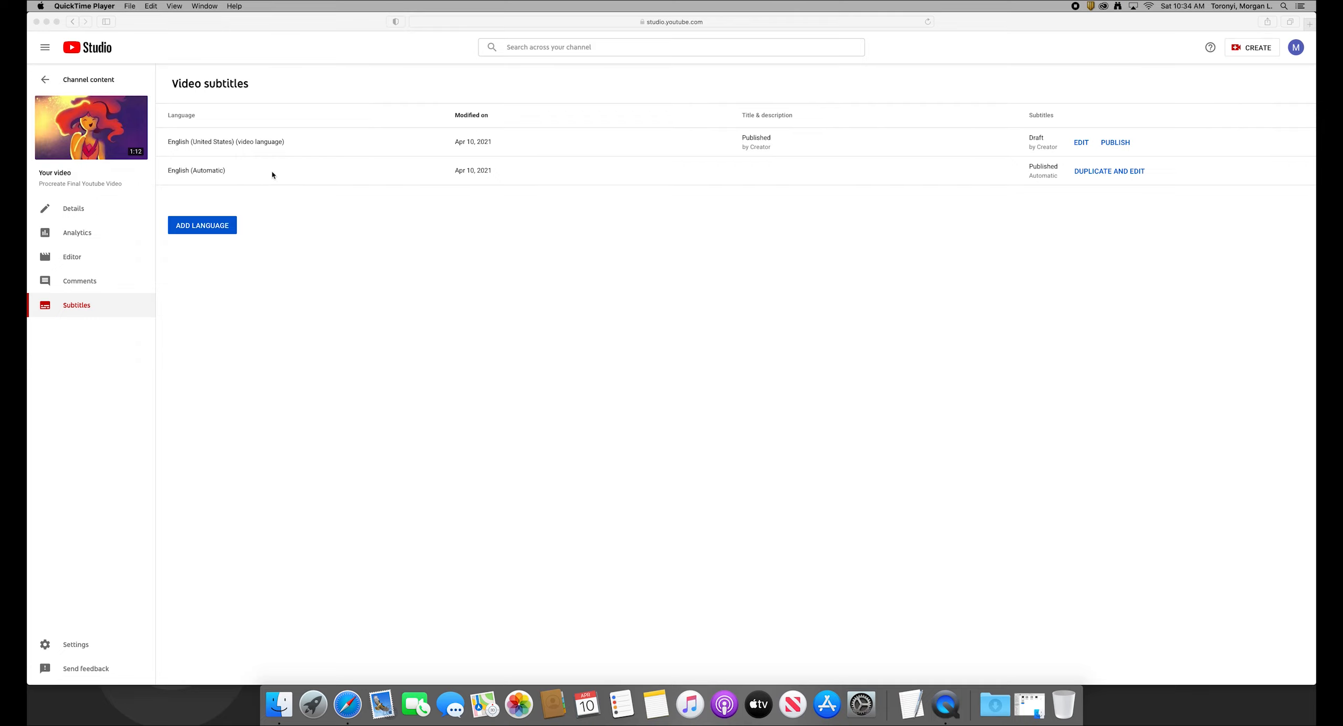
Duplicate the English (Automatic) subtitles for editing and open the copy as timed captions
click(1093, 176)
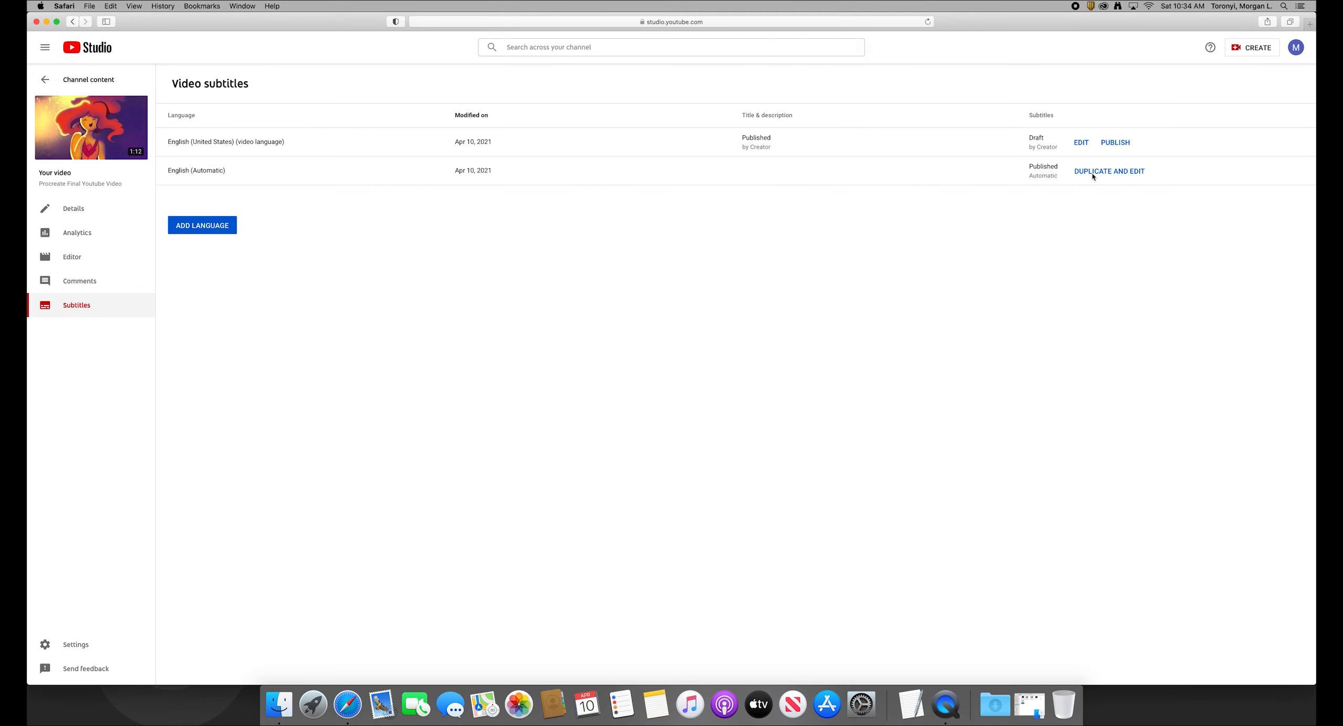
click(1136, 173)
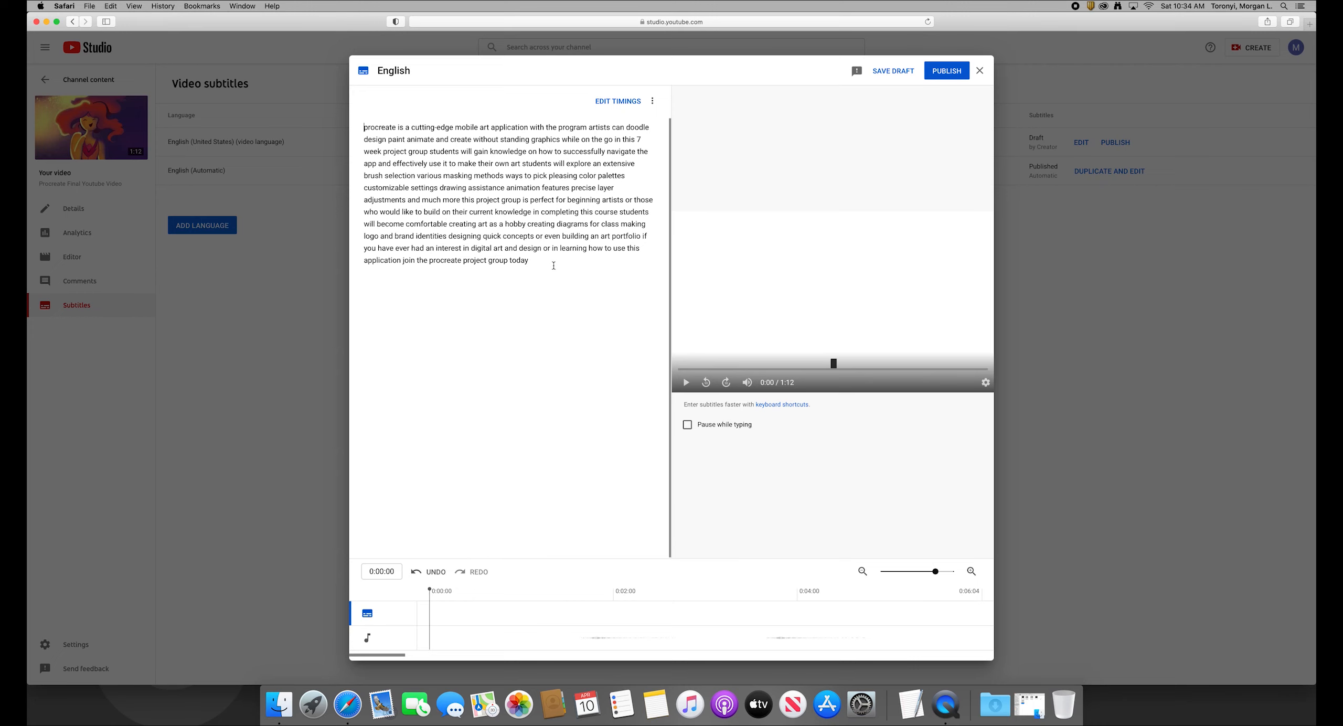
scroll(441, 435, down, 2)
scroll(438, 445, up, 2)
Correct the first caption to read "Procreate is a cutting-edge mobile art application. With the program, artists"
click(374, 131)
key(BackSpace)
text(P)
click(408, 142)
text(.)
click(418, 141)
key(BackSpace)
text(W)
click(463, 141)
text(,)
Punctuate the second caption to read "can doodle, design, paint, animate, and create without standing graphics while on the go."
click(404, 179)
text(,)
click(429, 179)
text(,)
click(453, 179)
text(,)
click(483, 179)
text(, animate, and create)
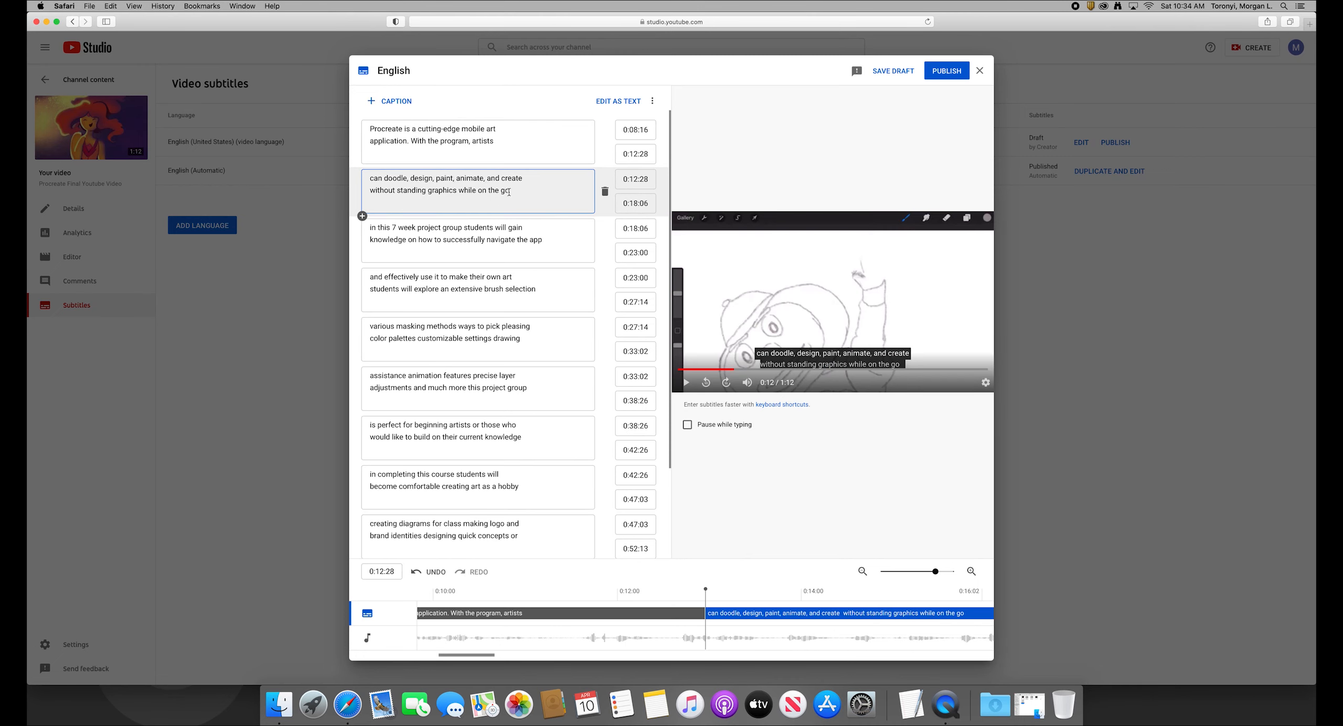
click(509, 191)
text(.)
Capitalize "In" at the start of the third caption and add a comma after "project group"
click(372, 228)
click(463, 229)
text(,)
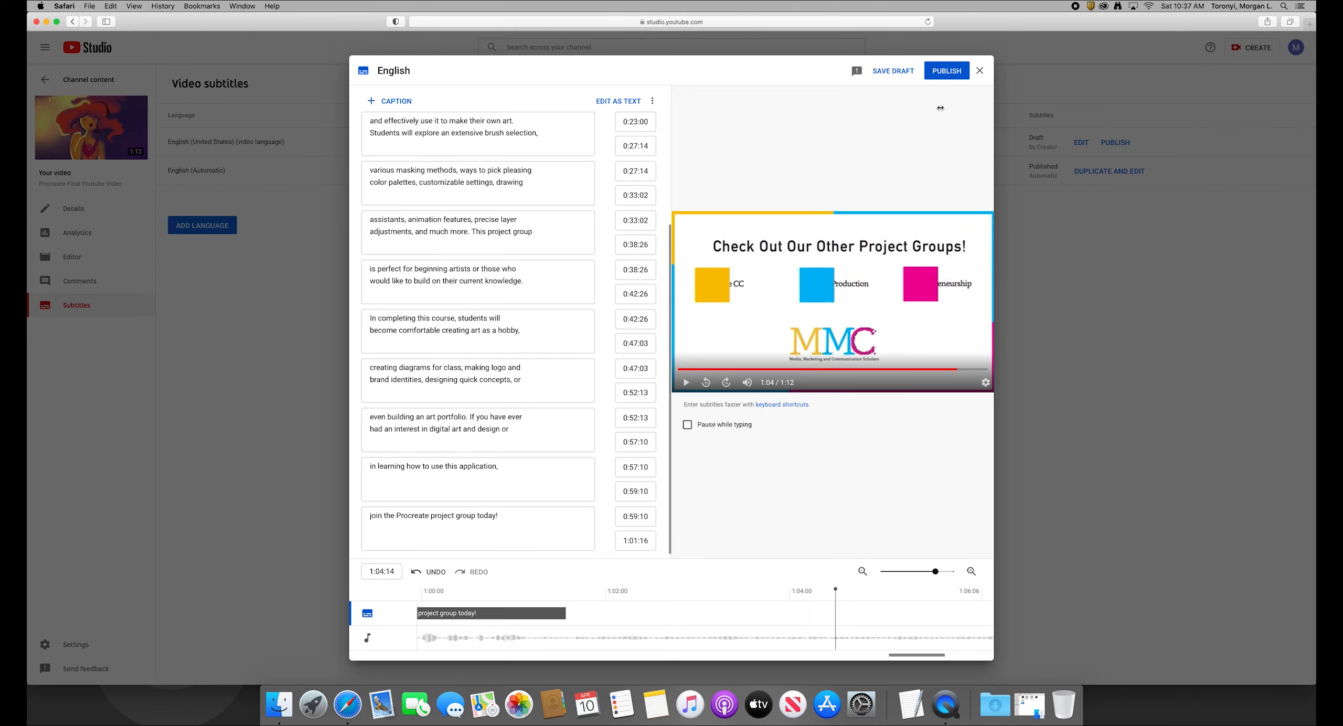
Review the corrected English captions, save them as a draft and close the subtitle editor
scroll(448, 220, up, 3)
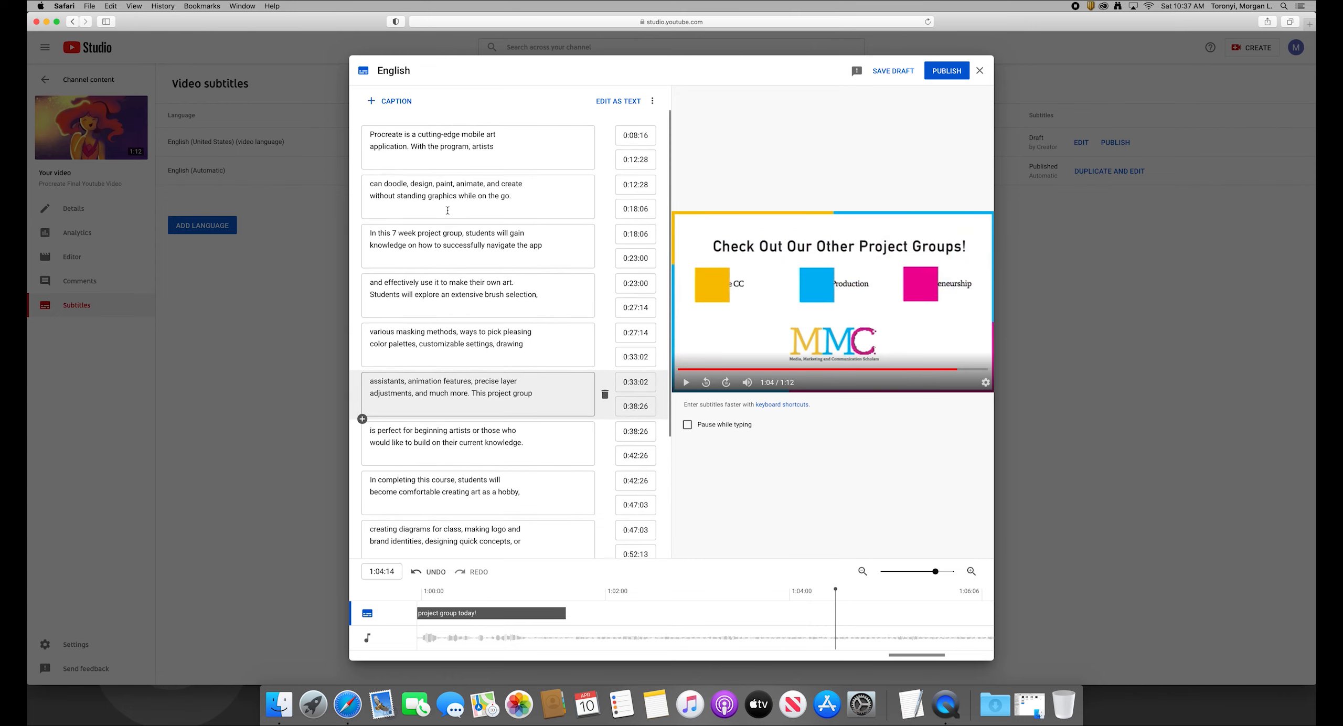
scroll(448, 210, down, 3)
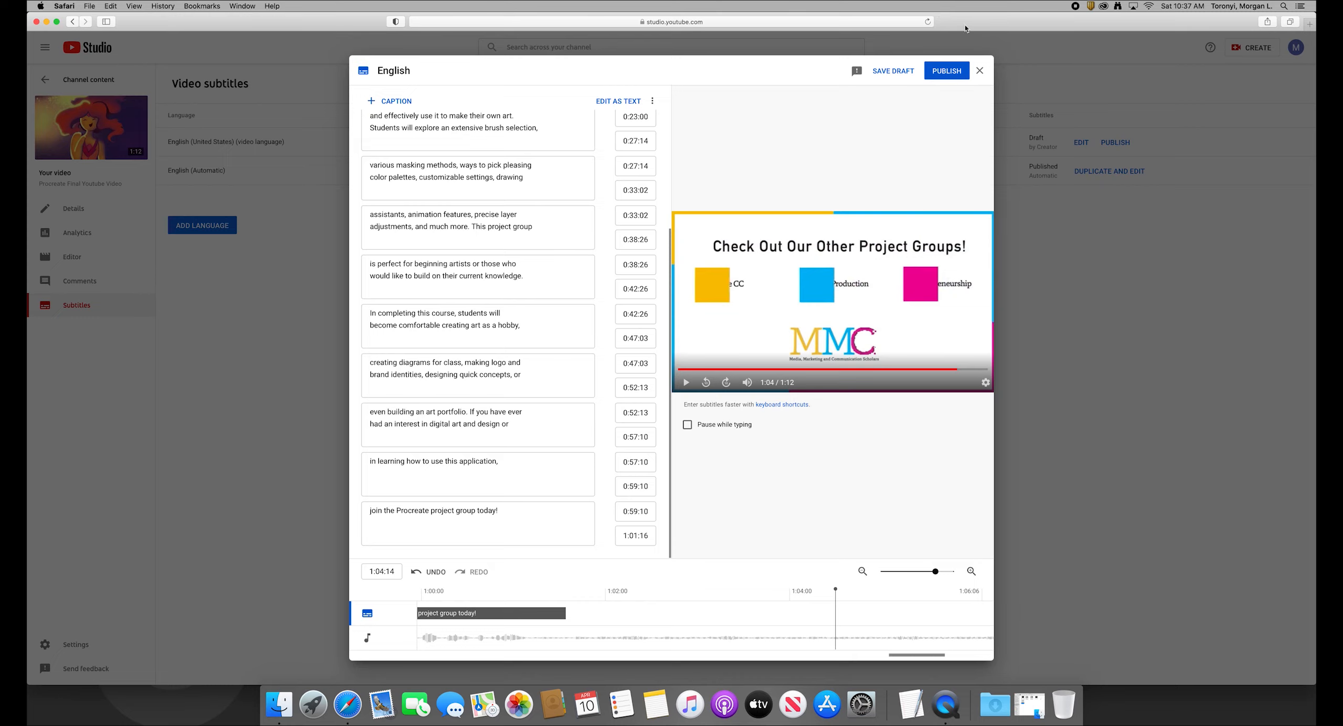
click(906, 77)
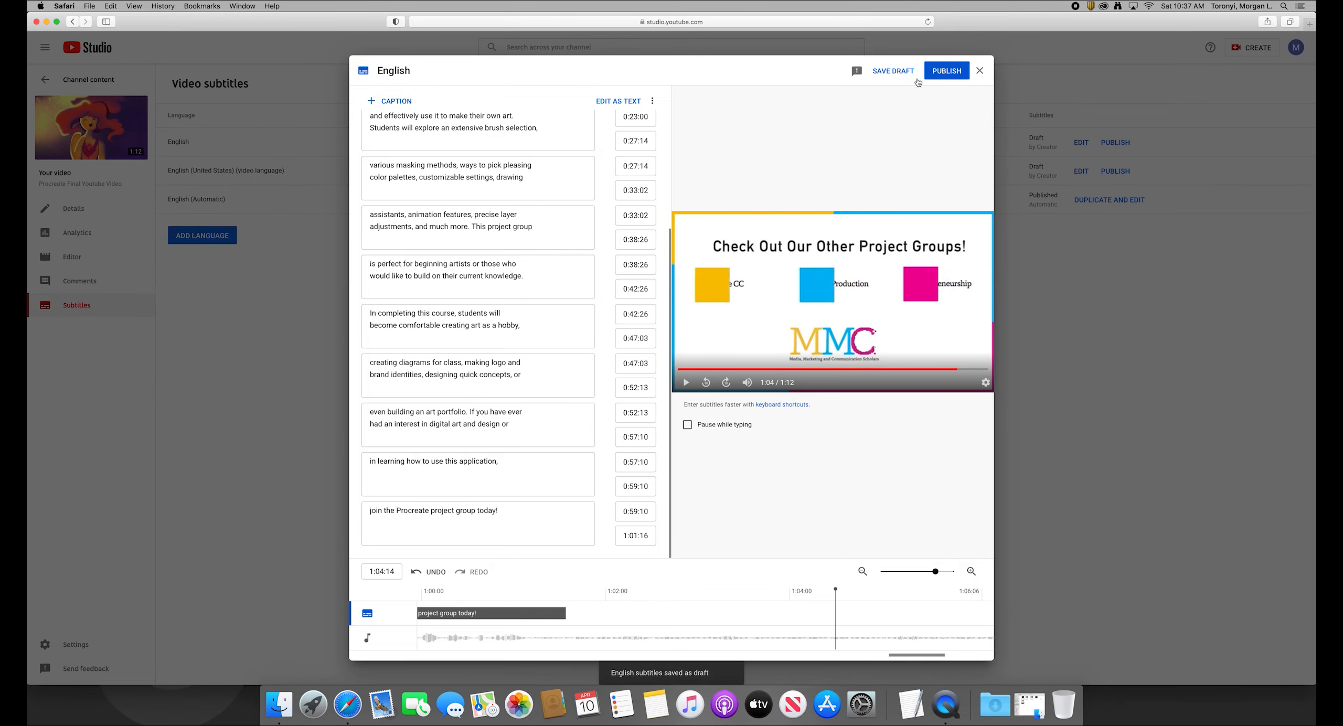
click(979, 70)
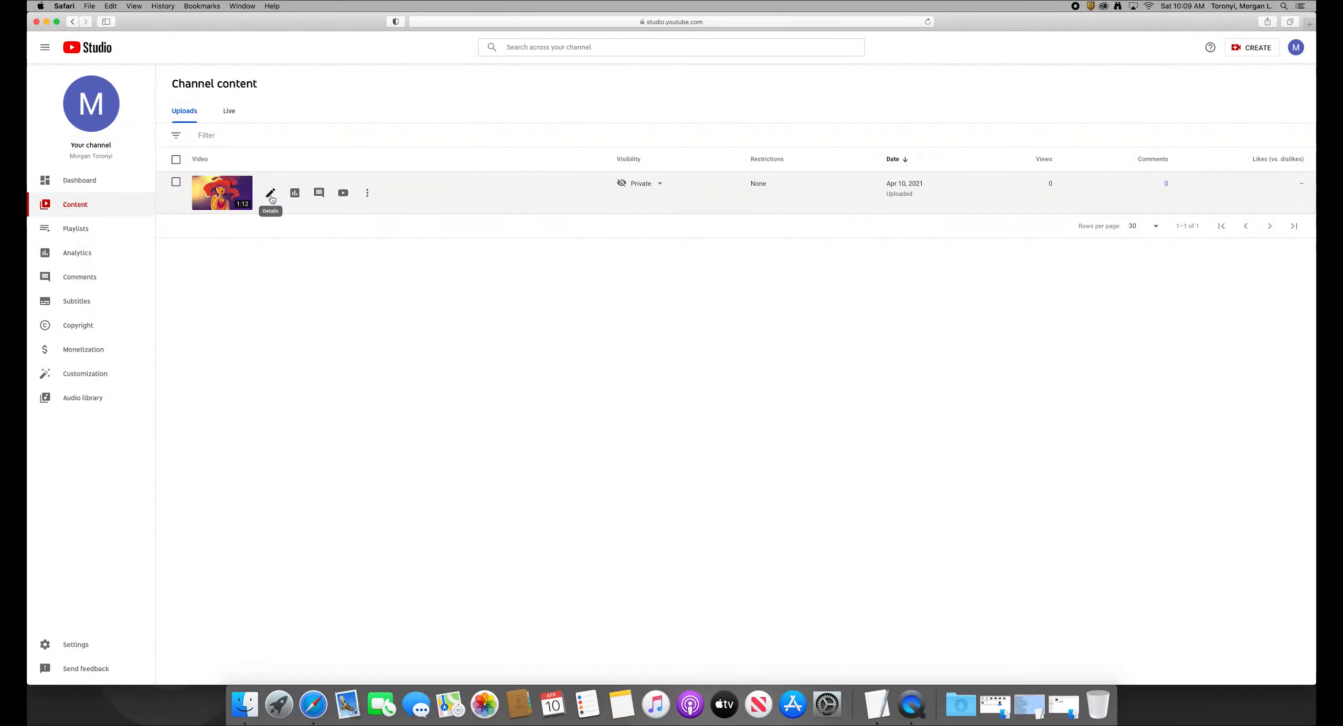
Open the subtitles of the Procreate Final Youtube Video and start adding English (United States) captions by manual typing
click(271, 191)
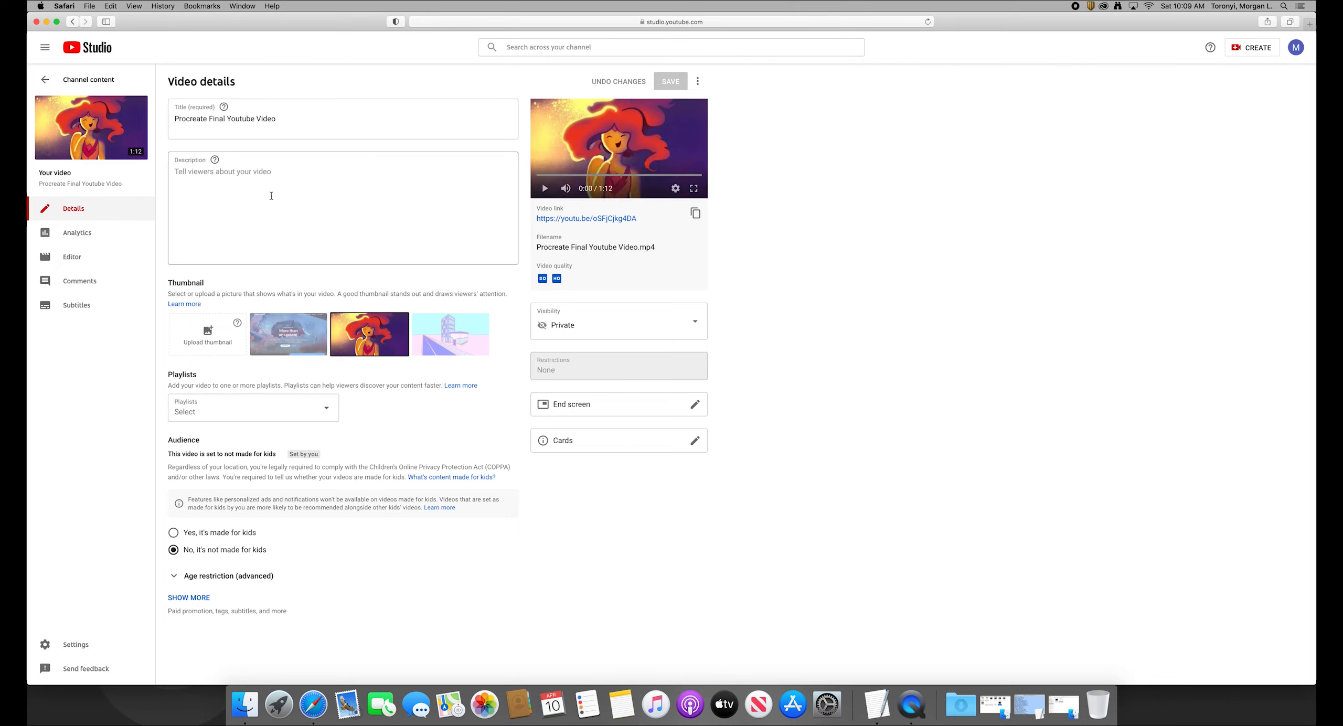
click(95, 308)
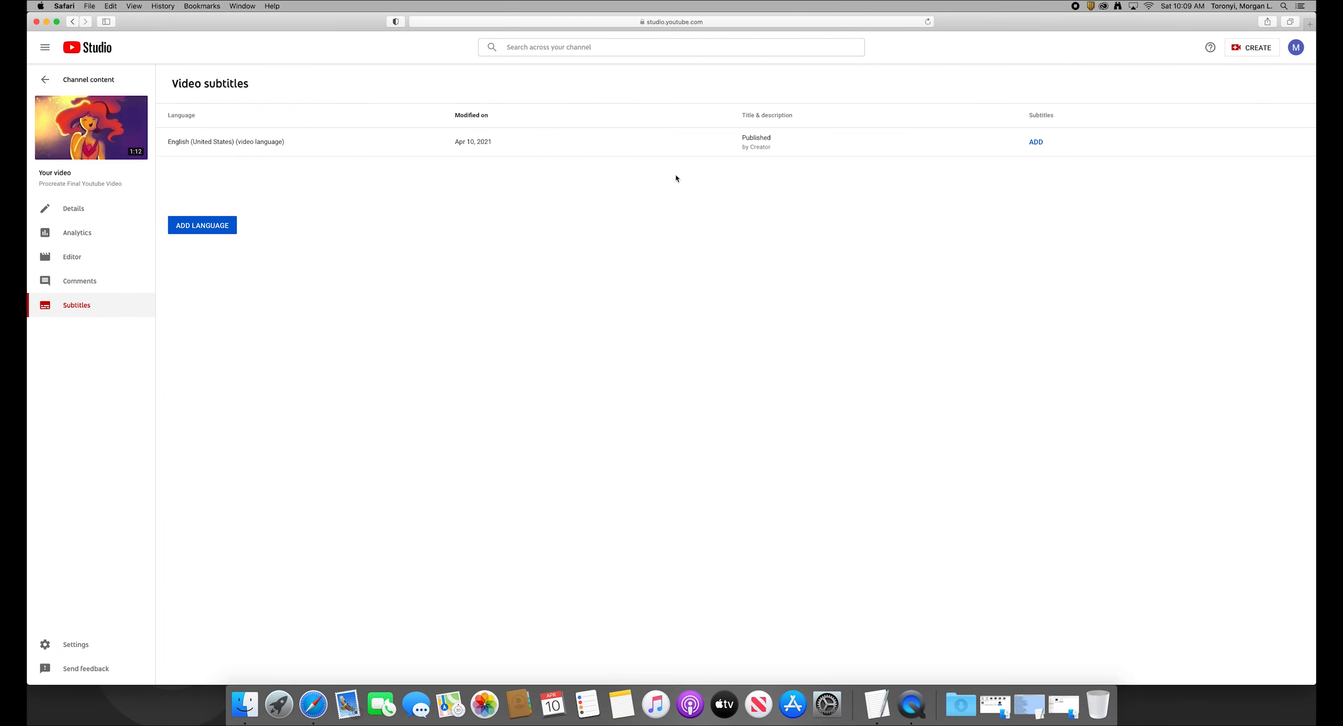
click(1036, 142)
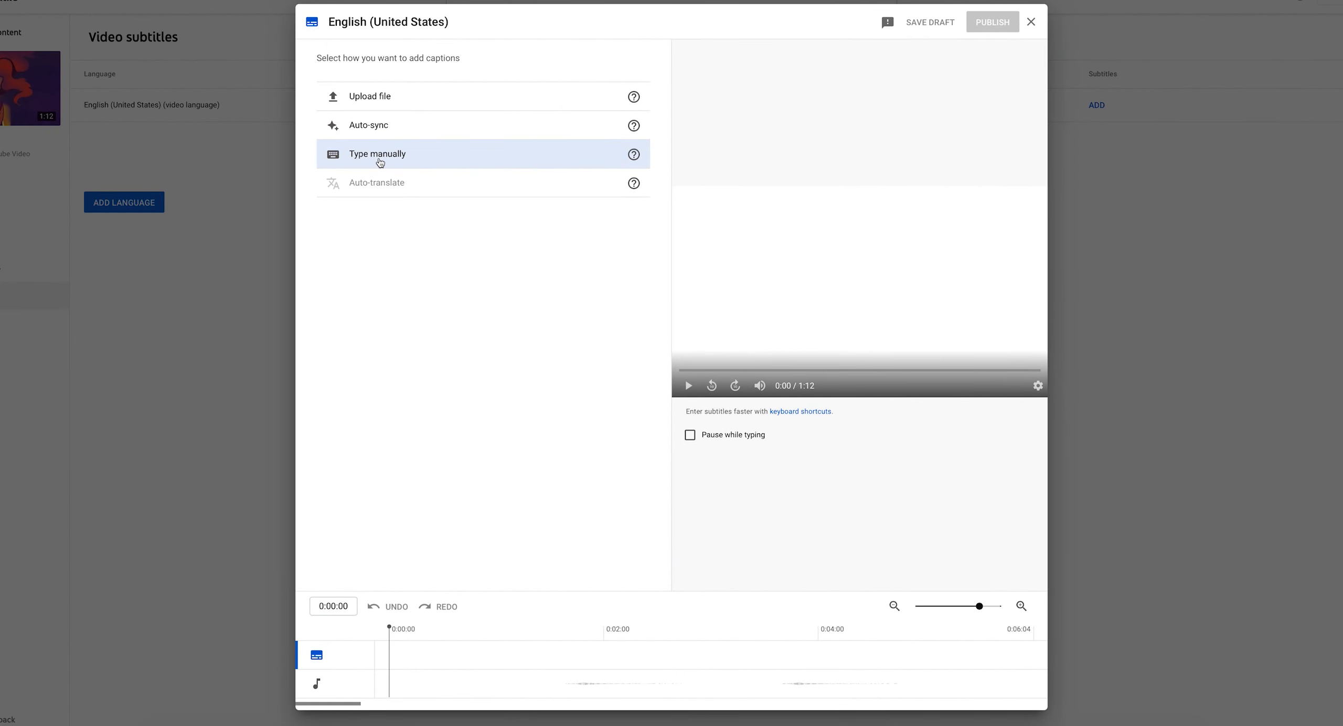
click(380, 156)
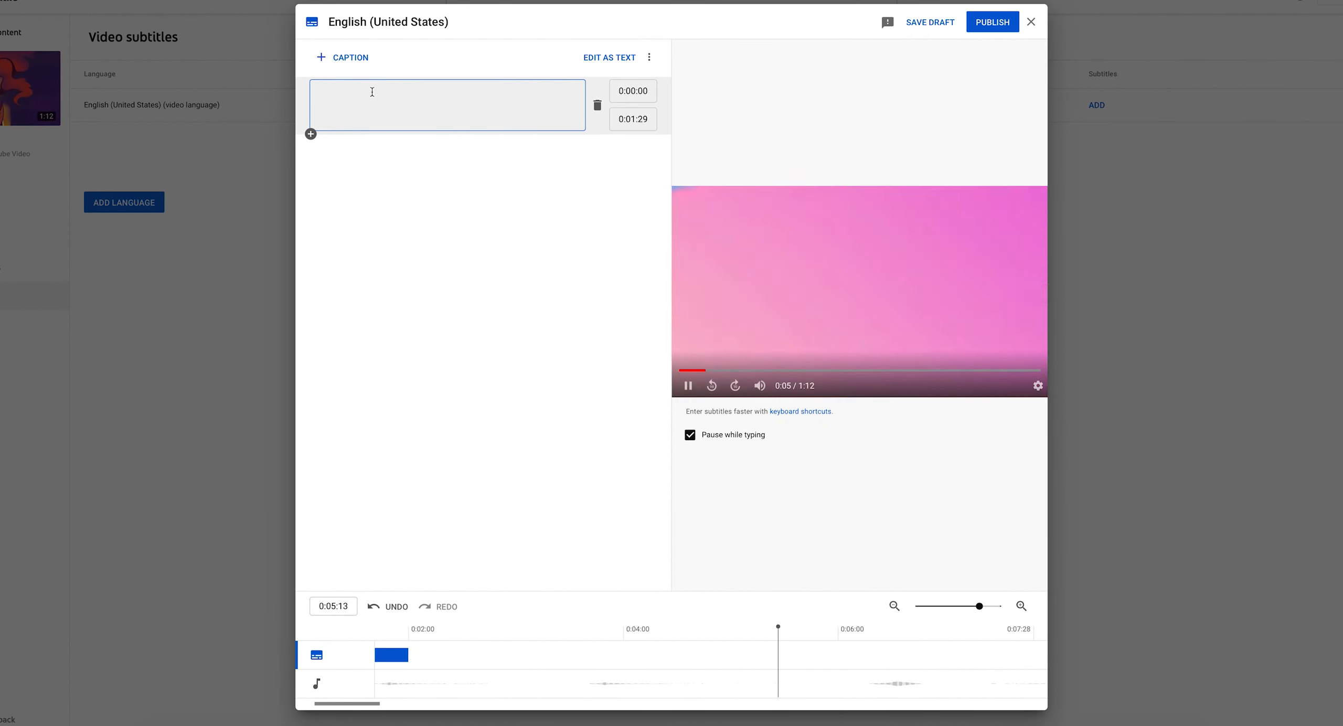
Enter the first caption as "Procreate is a cutting edge mobile art application. With the program,"
text(Procreate is a cutting edge mobile art application.)
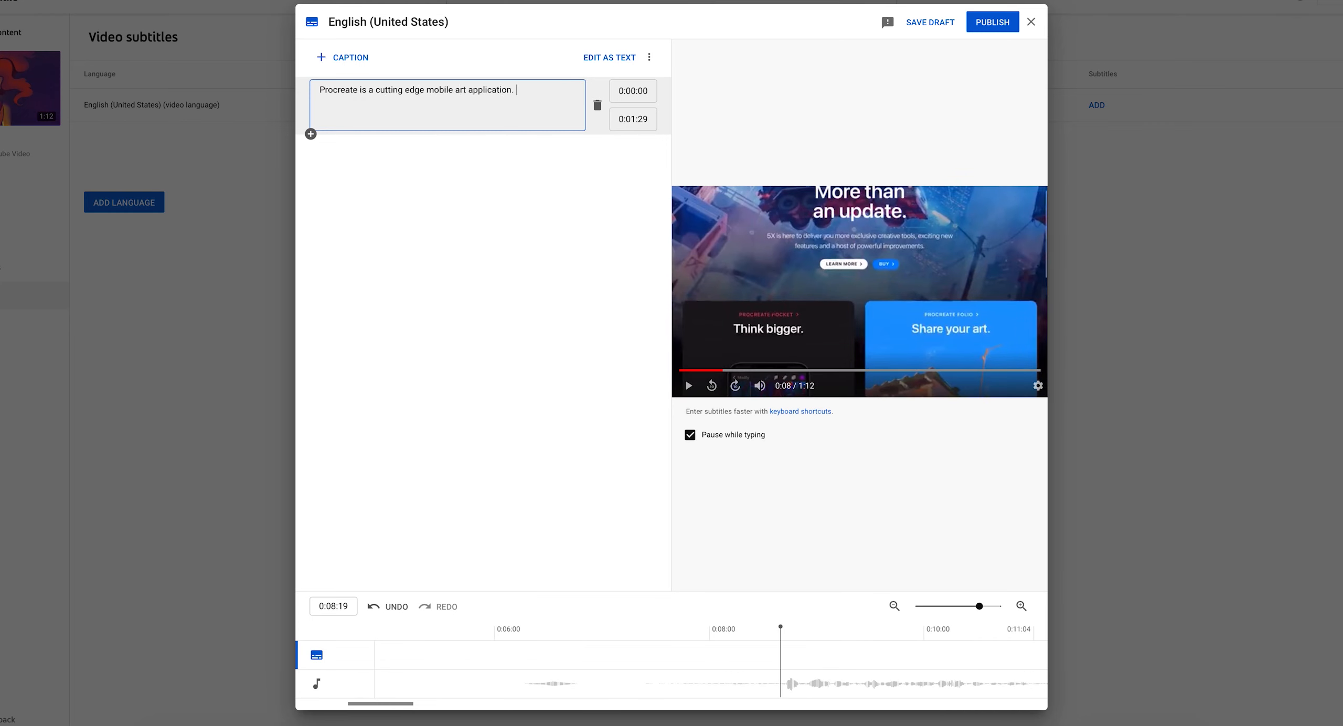
text( With the program,)
key(Return)
Enter the second caption as "students can doodle, design, animate, and create, with outstanding graphics while on the go." and add a blank third caption
text(students can doodle, design, animate, and creat)
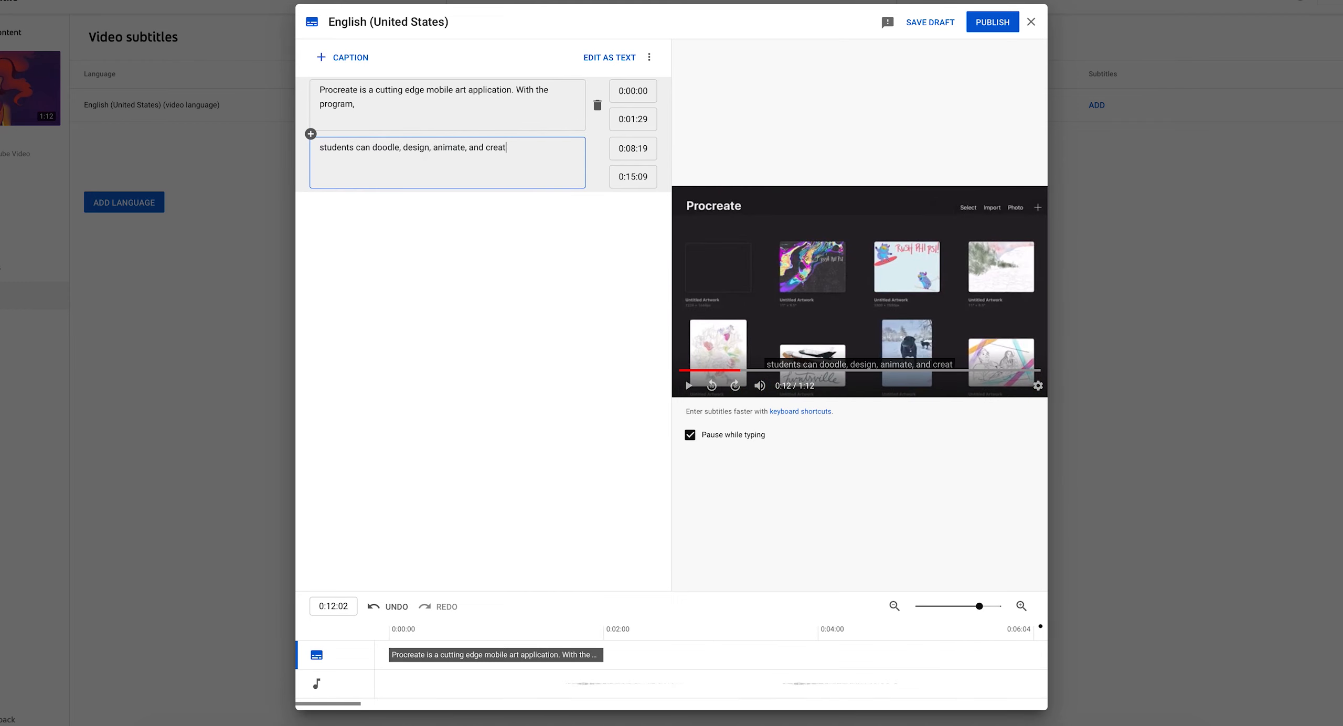
text(e, with outsta=)
key(BackSpace)
text(nding graphics while )
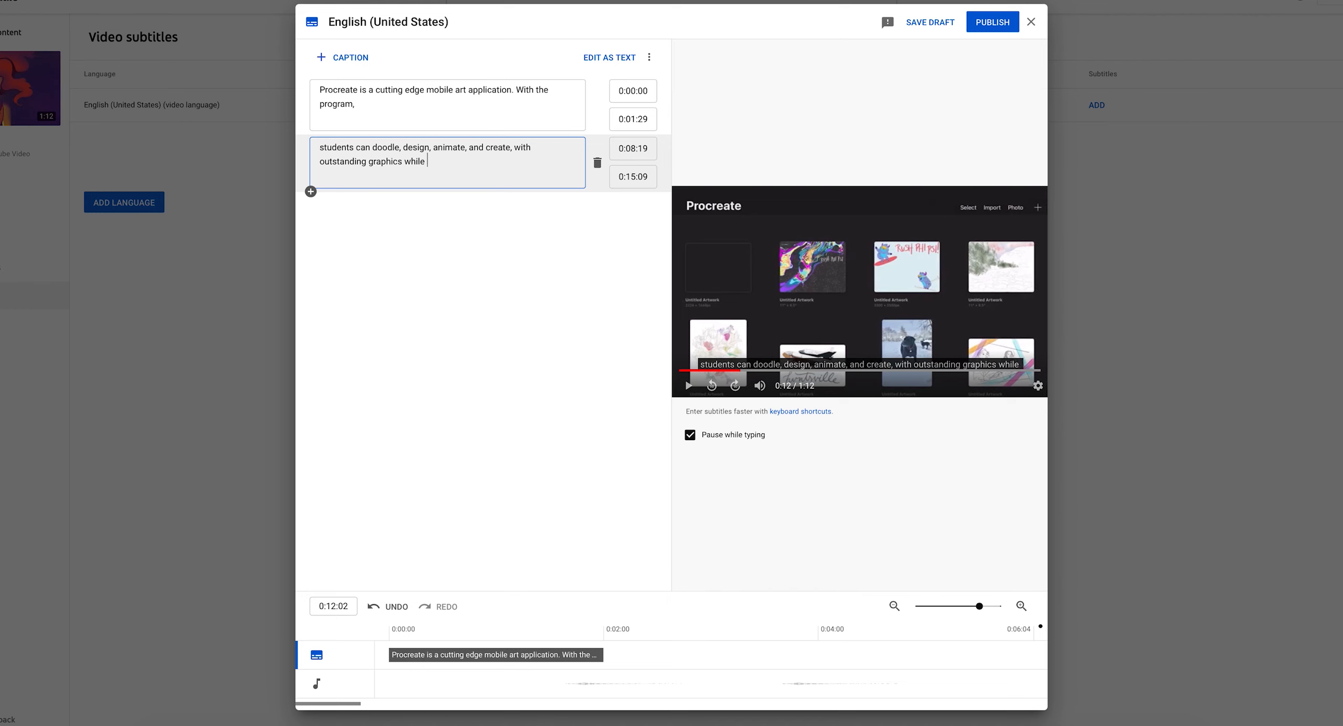
text(on the go.)
key(Return)
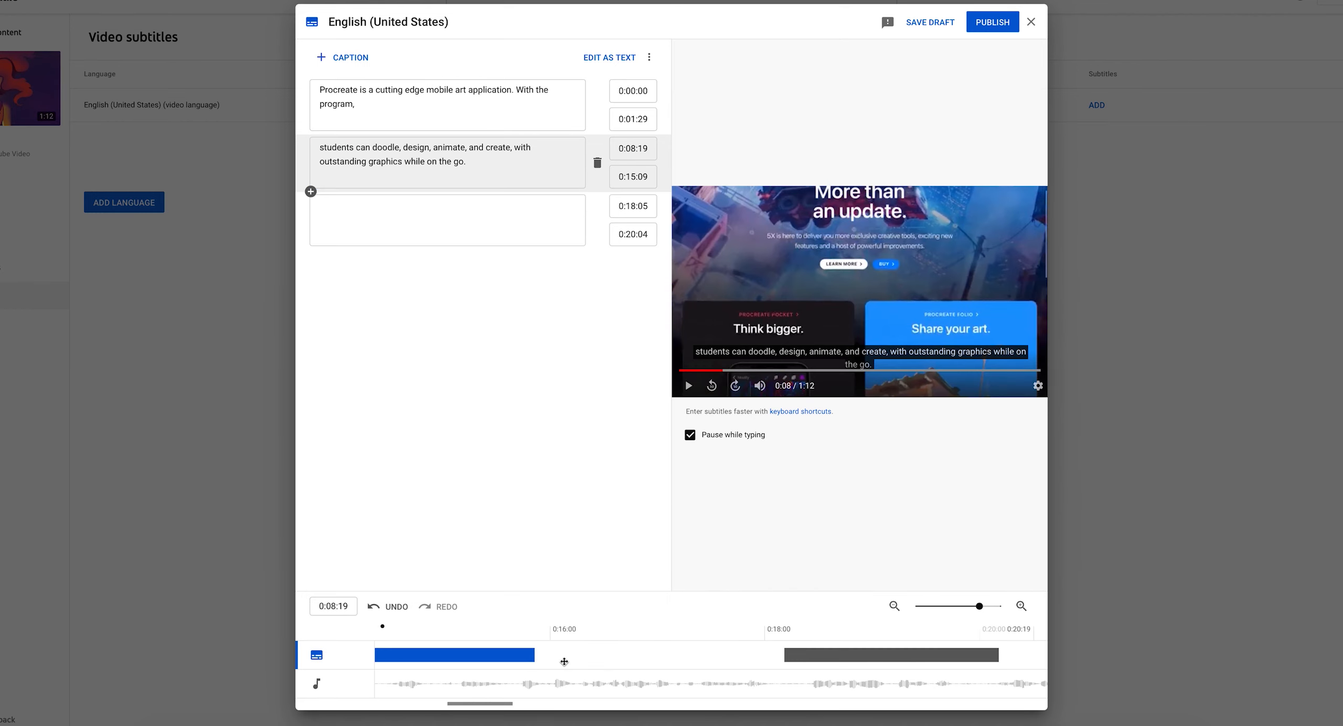
Extend the second caption's end on the timeline to about 0:18:04, meeting the third caption, and preview the transition from 0:17:18
drag(564, 662, 759, 669)
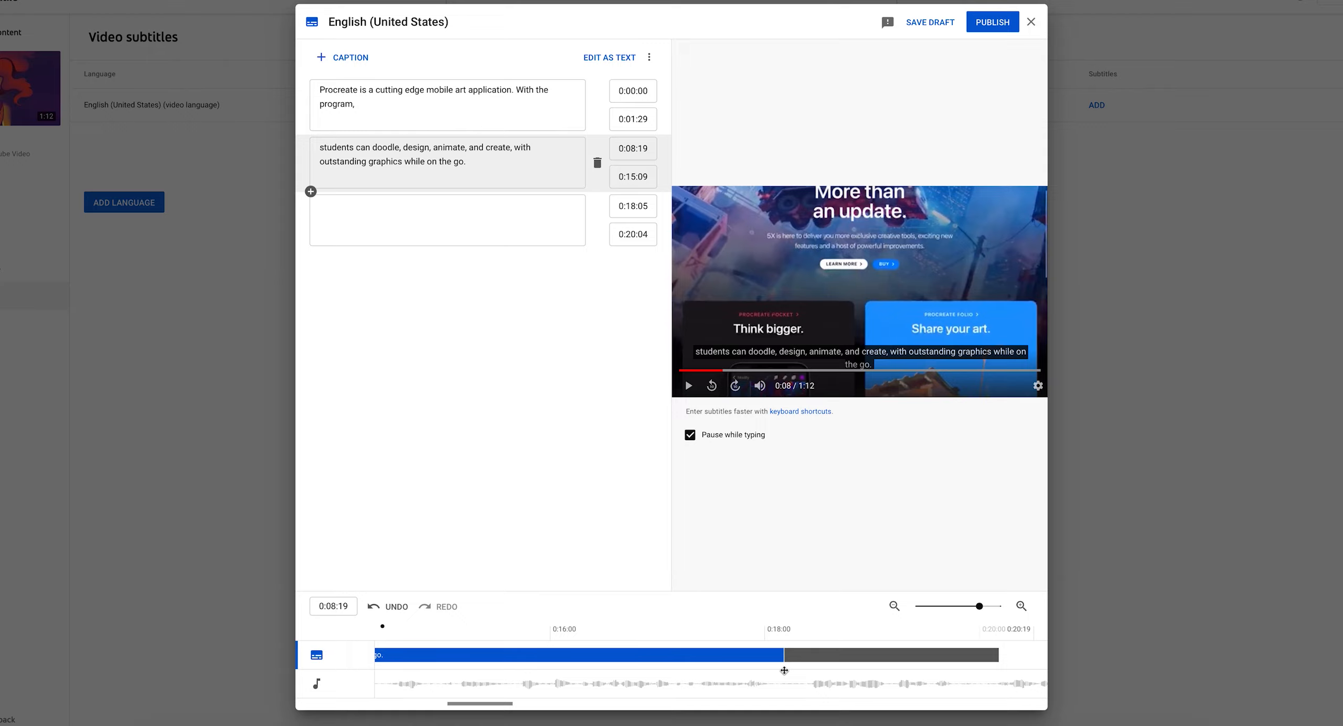
click(727, 628)
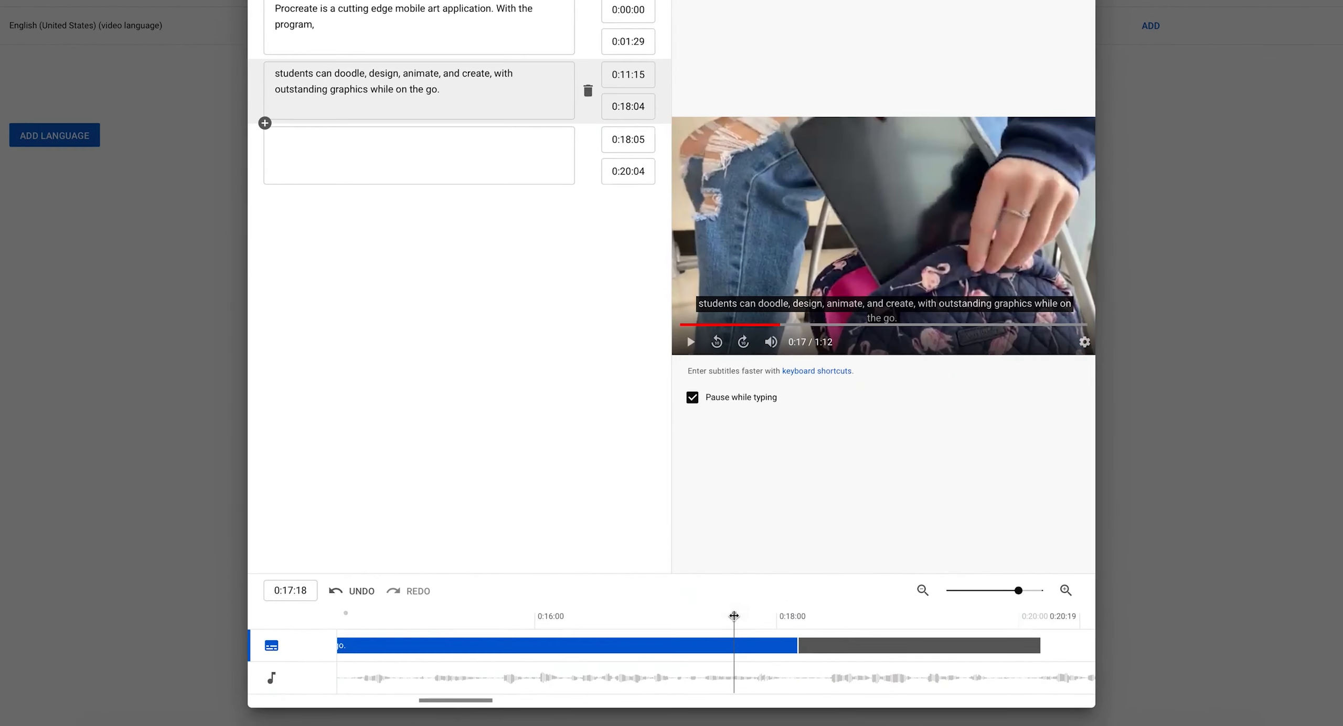
key(shift+space)
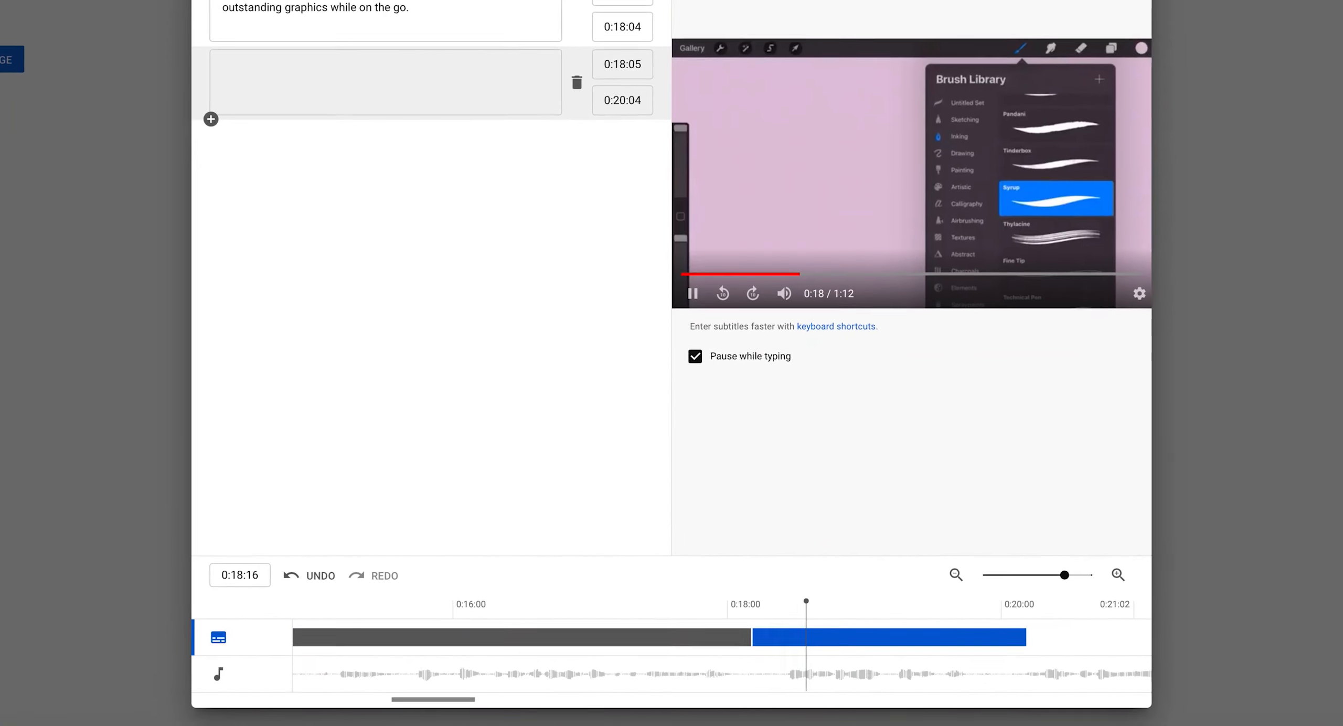
key(space)
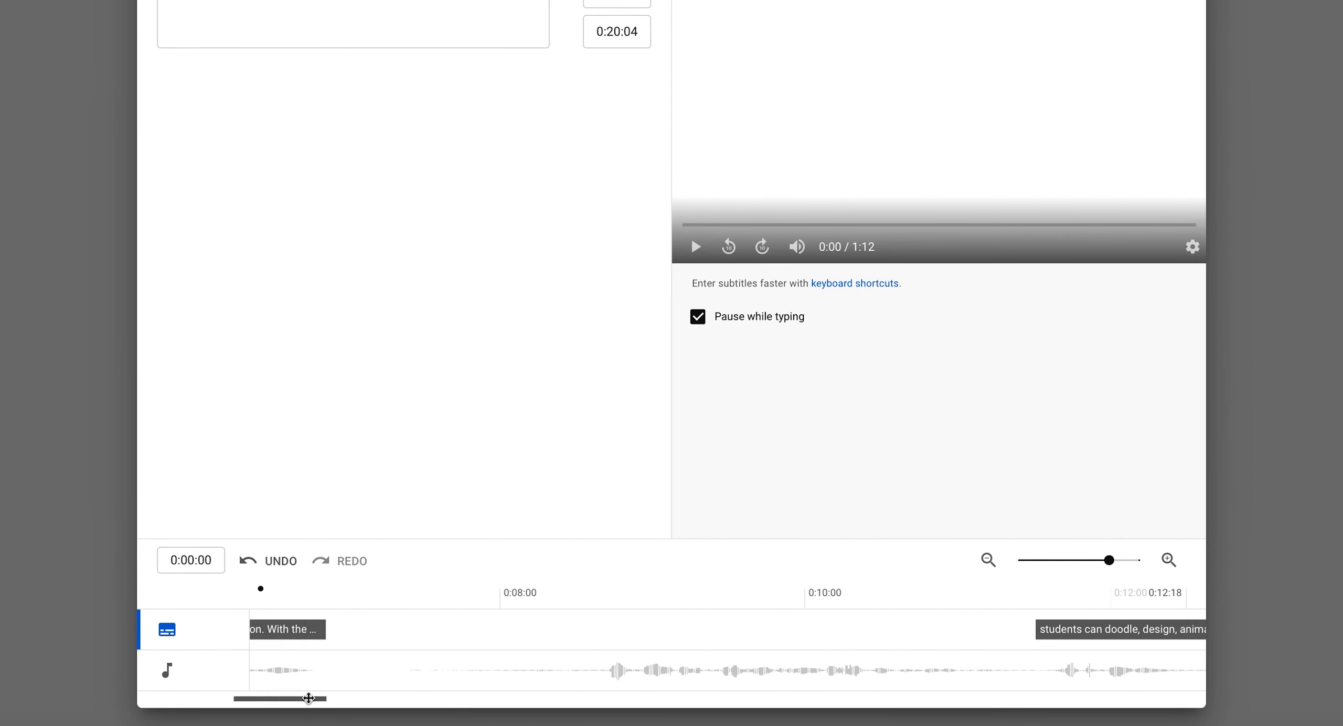
Move the first caption to start at about 0:08:20, make it meet the second caption at about 0:12:00, and play the video
click(528, 635)
drag(528, 635, 888, 656)
click(630, 629)
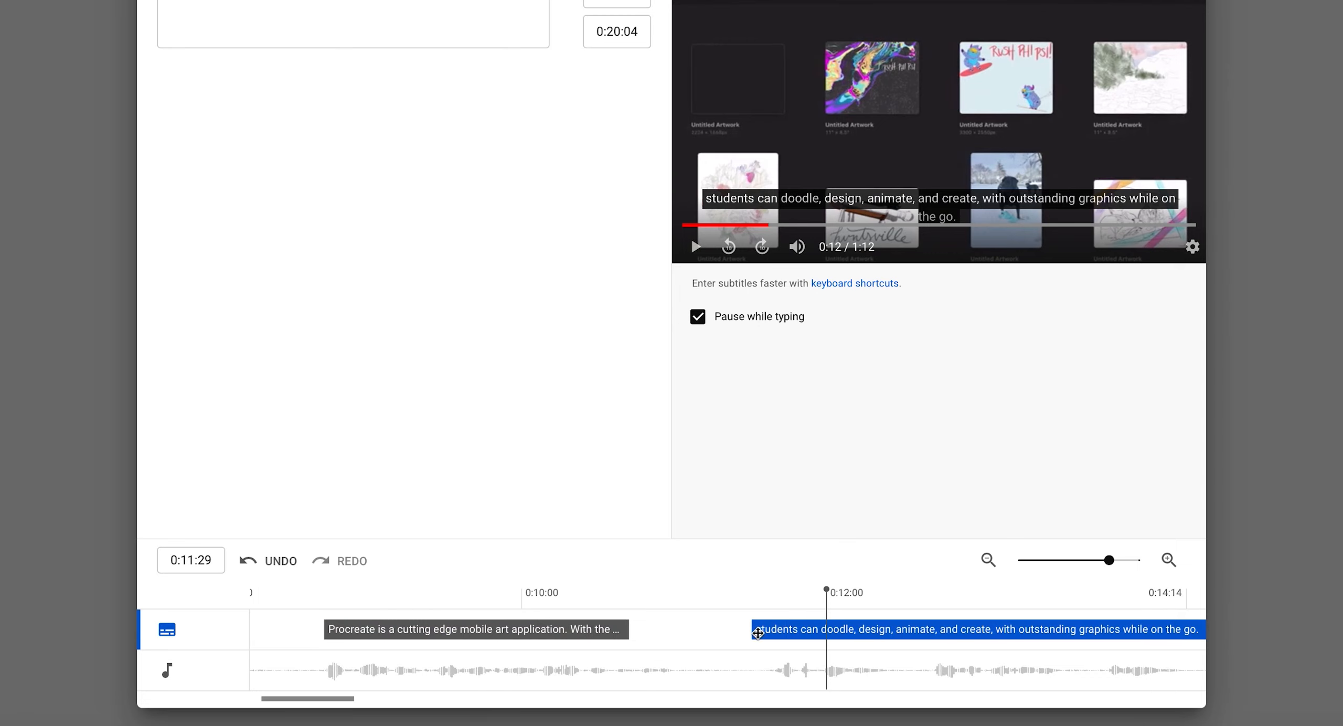
drag(679, 630, 824, 630)
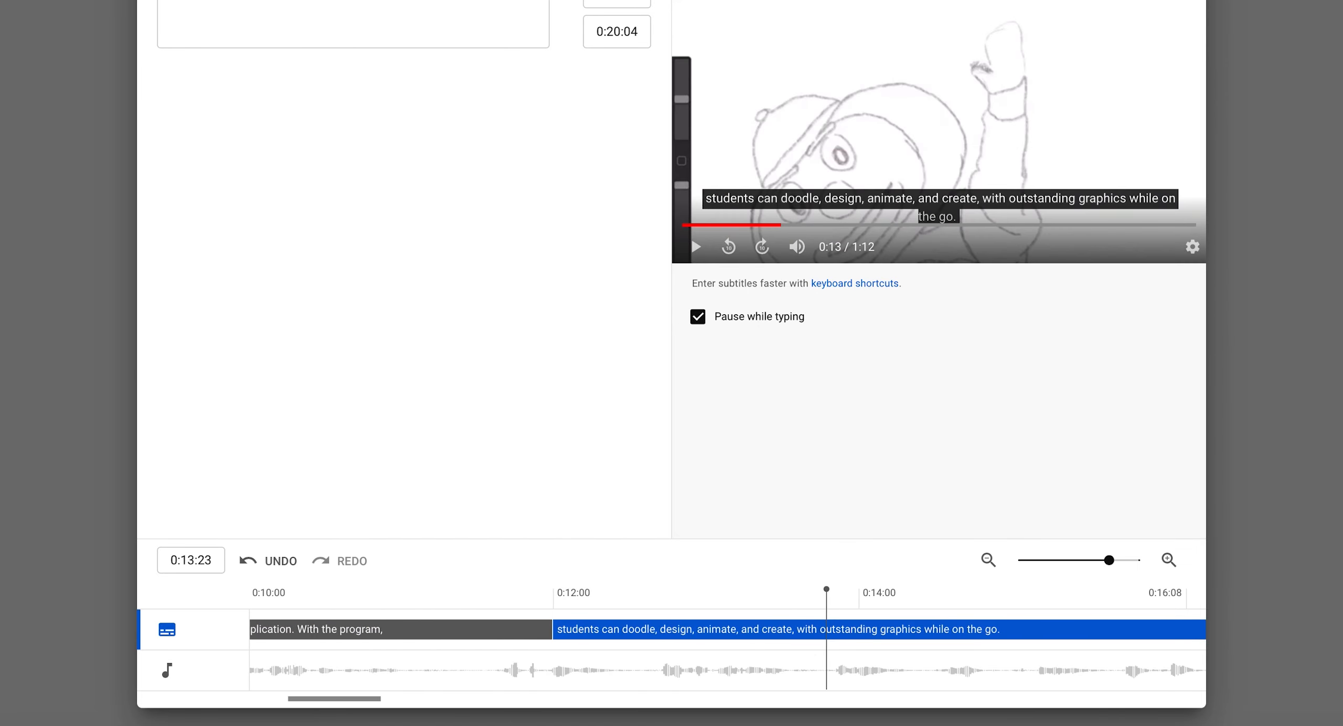
click(696, 246)
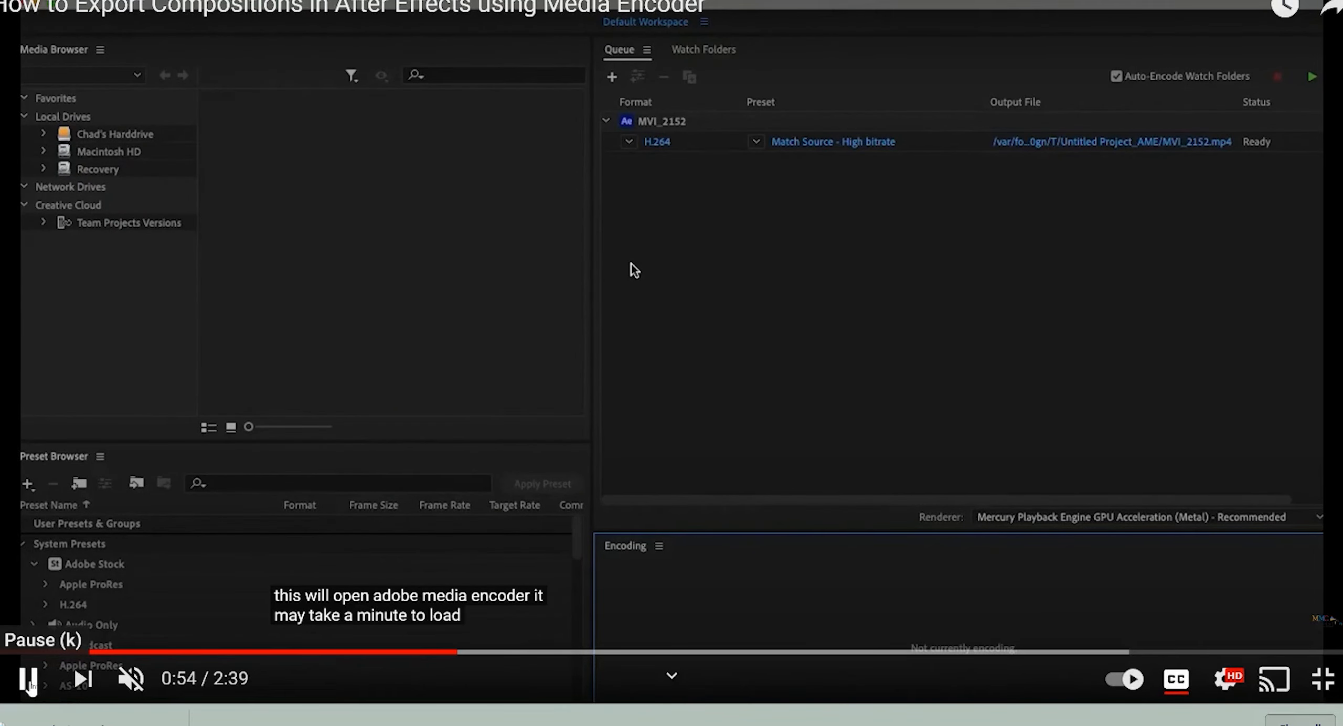
click(29, 679)
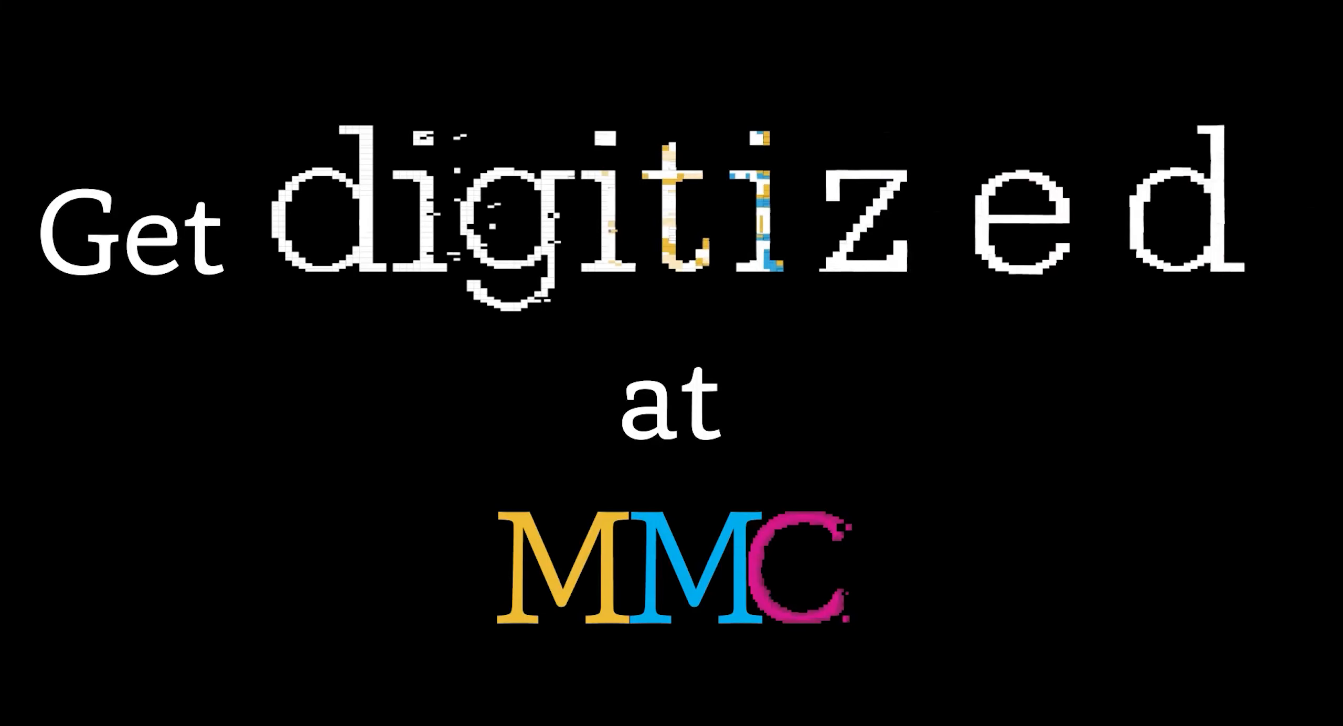